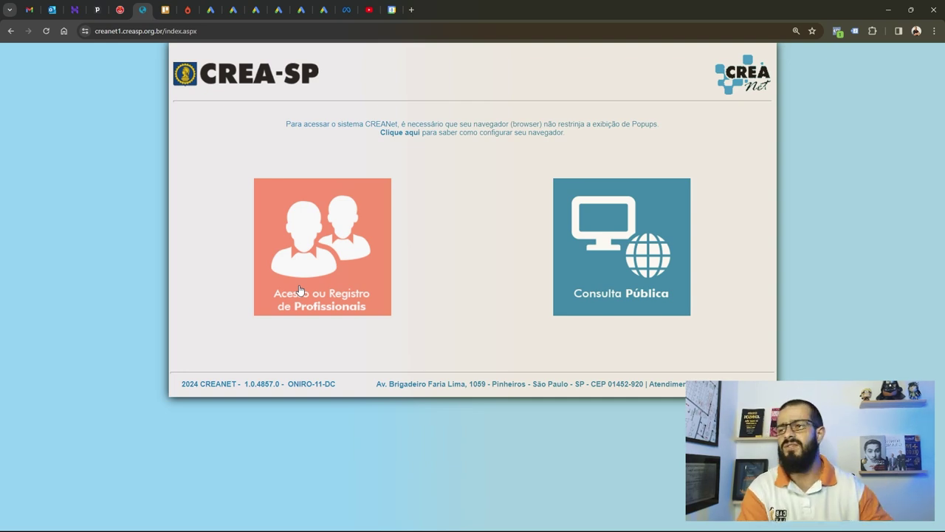
Enter the professional access area and bring up the ART services options.
left_click(369, 271)
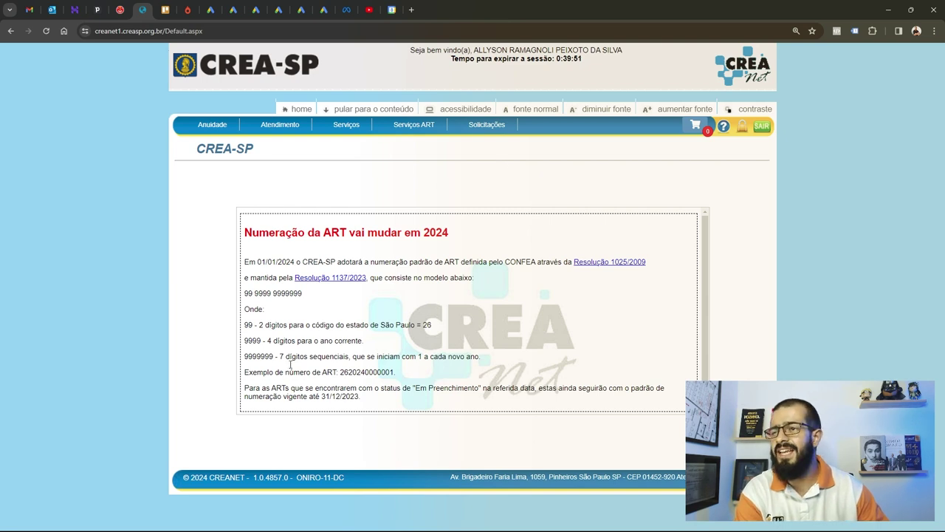
left_click(414, 124)
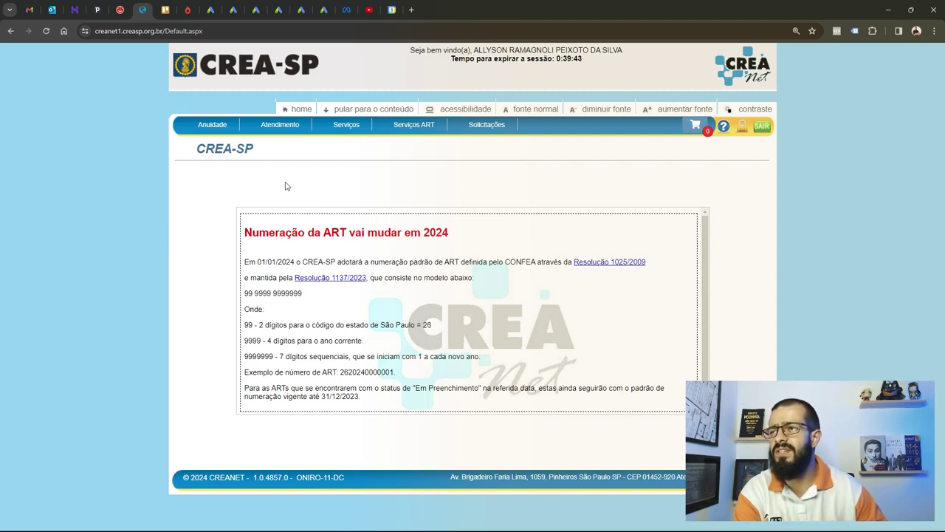
Open a new ART de Obra/Serviço form, dismiss the rules notice, and choose Individual participation.
mouse_move(329, 130)
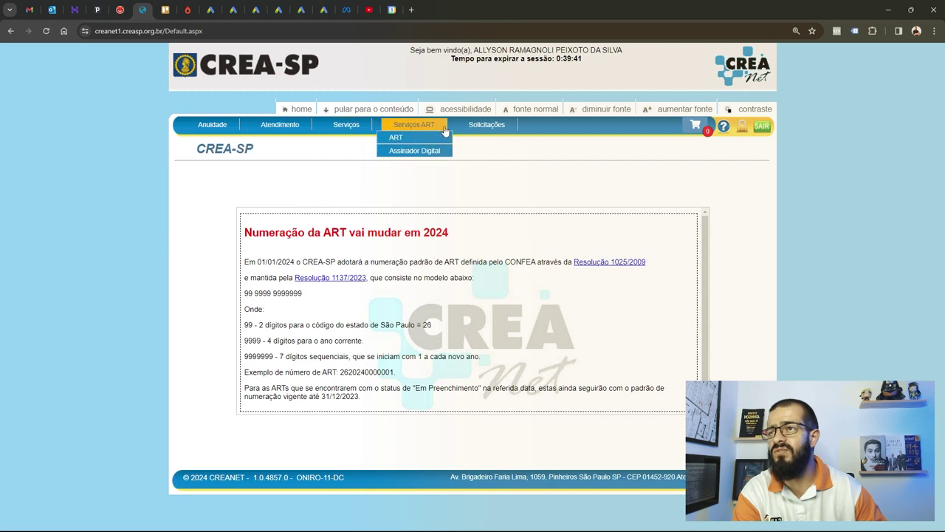
mouse_move(397, 128)
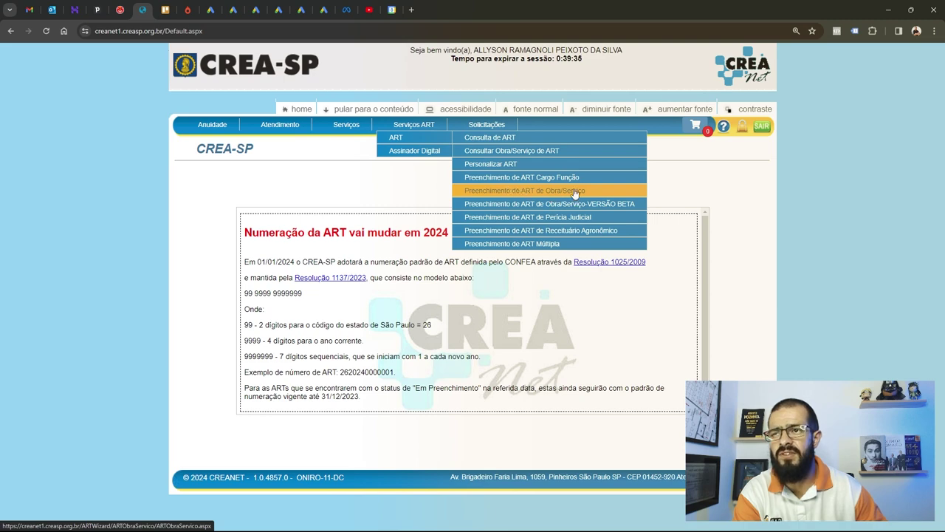
left_click(512, 190)
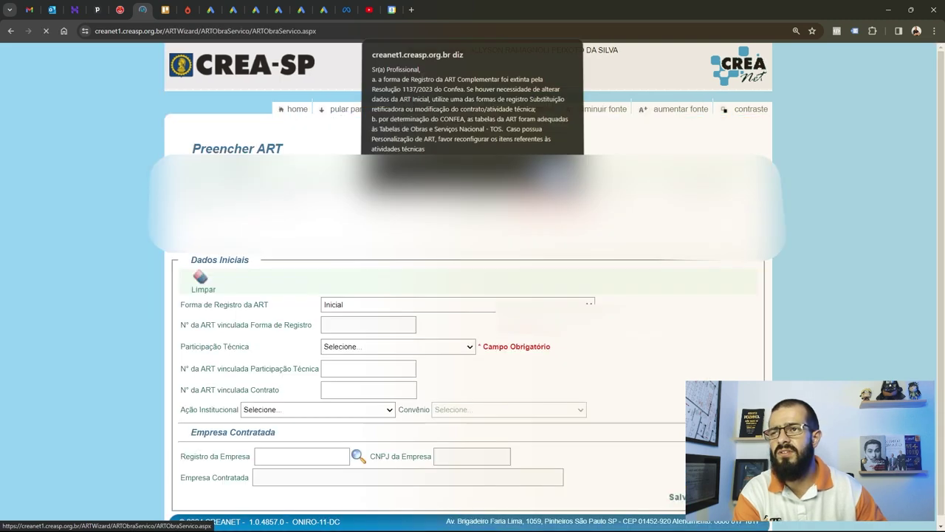
key("Return")
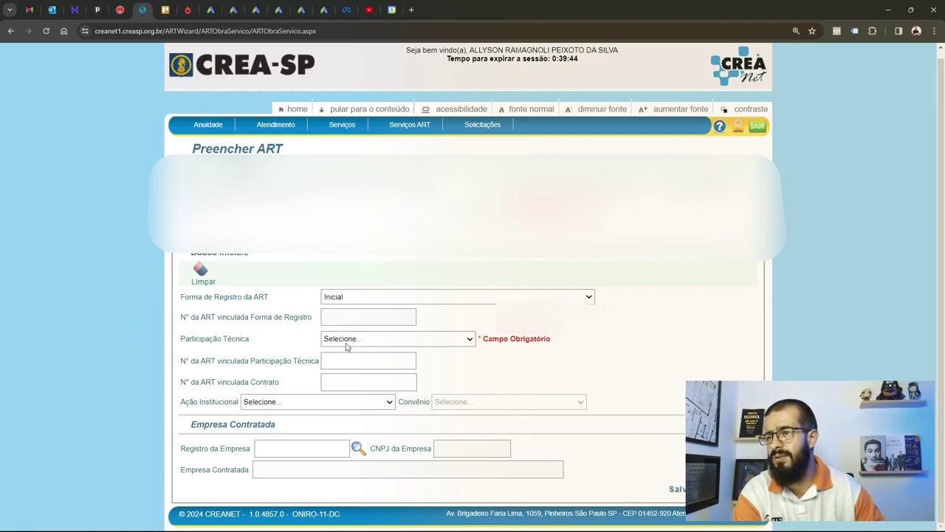
left_click(347, 340)
left_click(348, 418)
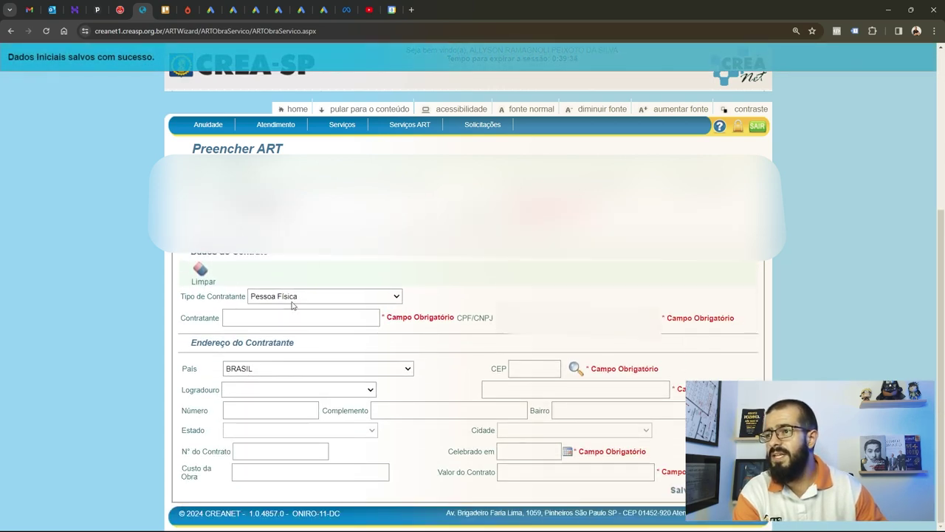
Set the contractor type to Pessoa Física.
left_click(296, 300)
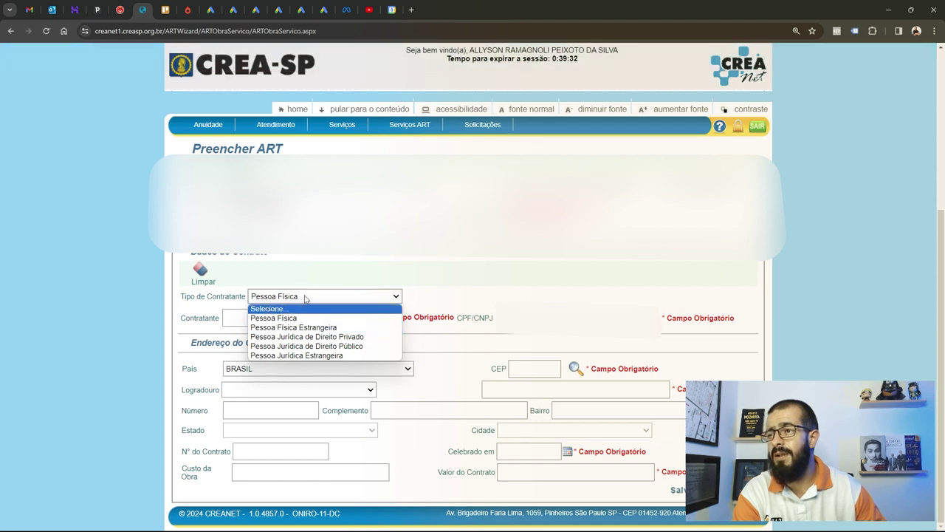
left_click(311, 286)
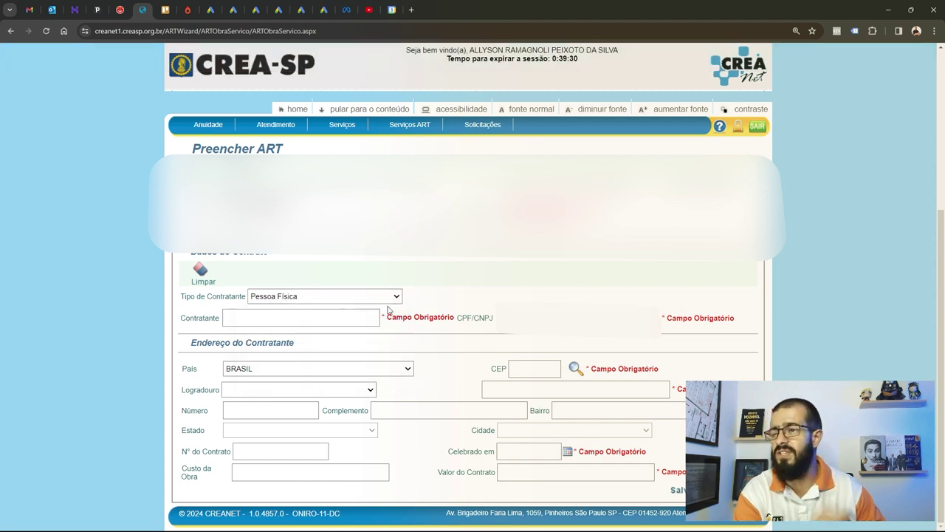
left_click(305, 299)
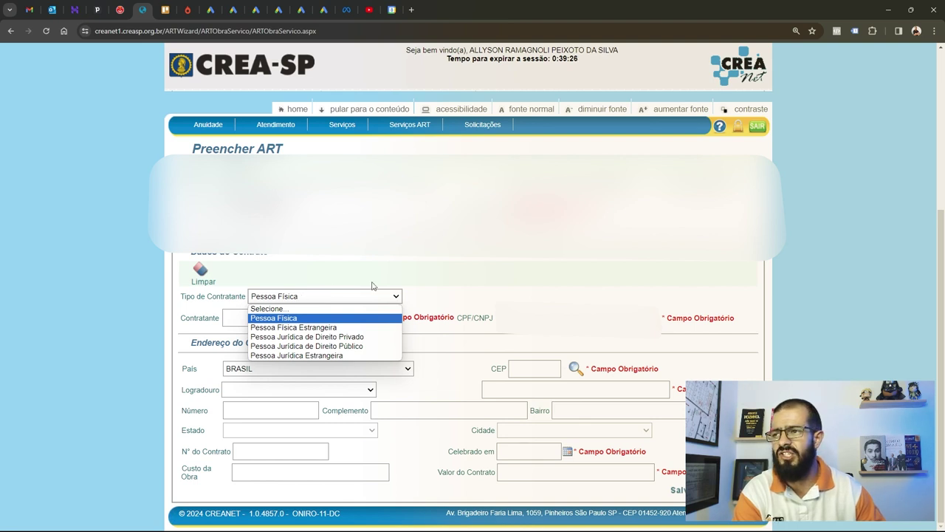
left_click(295, 339)
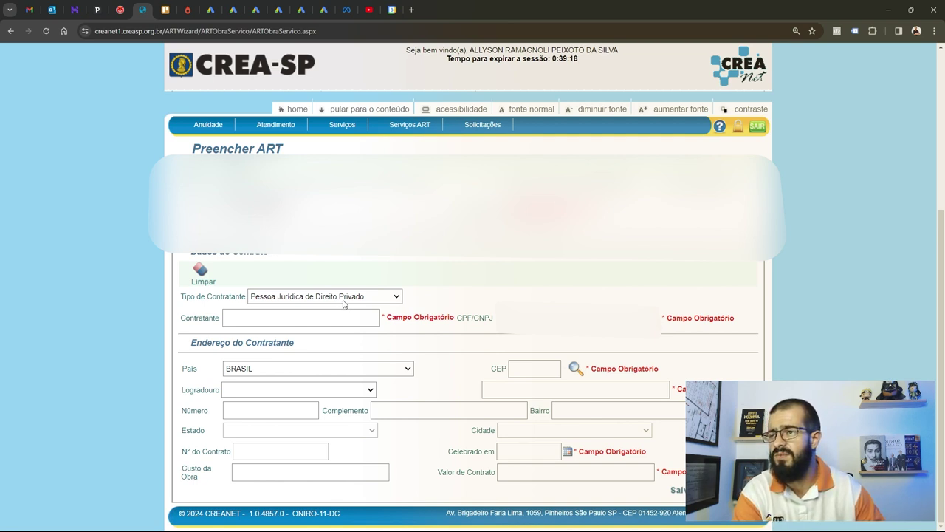
left_click(343, 296)
left_click(295, 319)
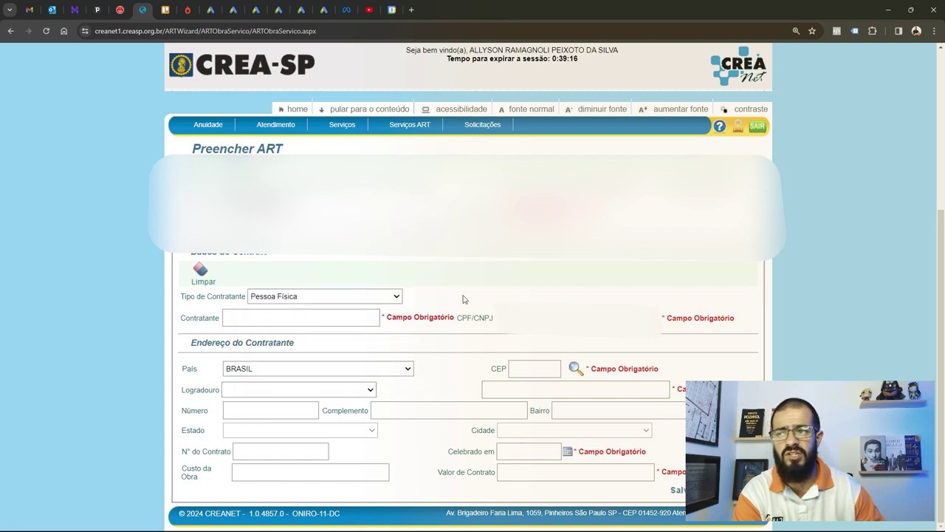
Enter the contractor's full name in the Contratante field.
left_click(294, 317)
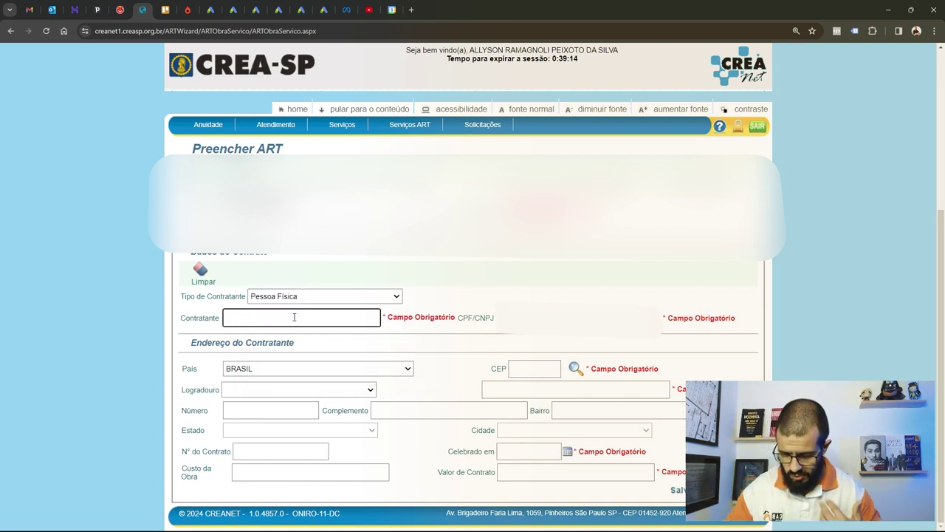
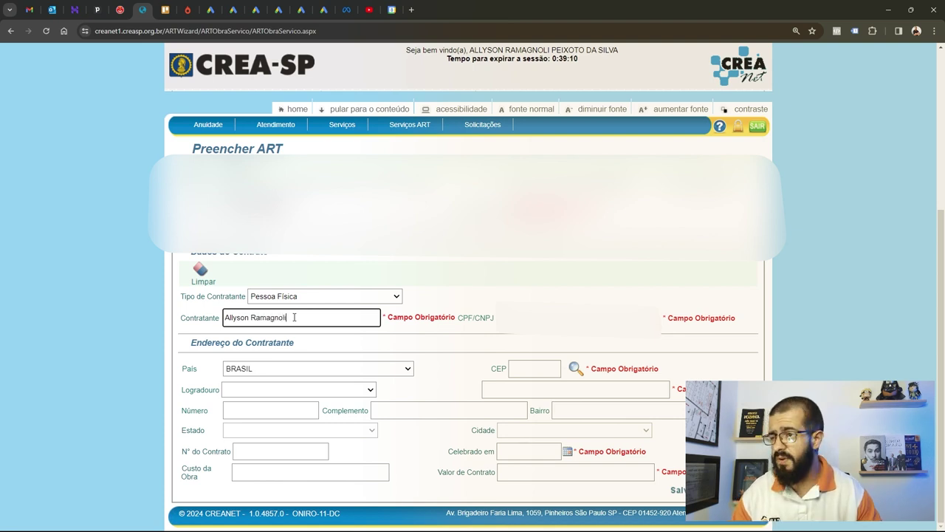
key("Tab")
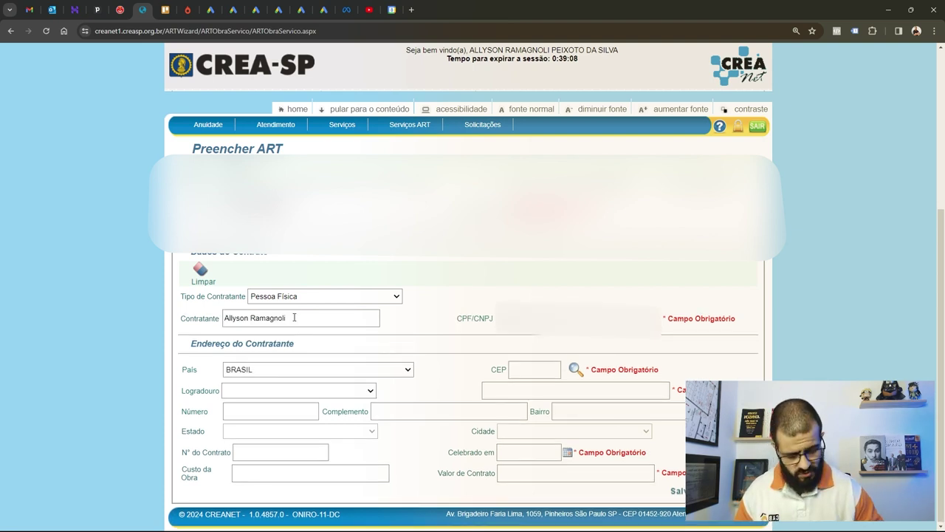
left_click(526, 373)
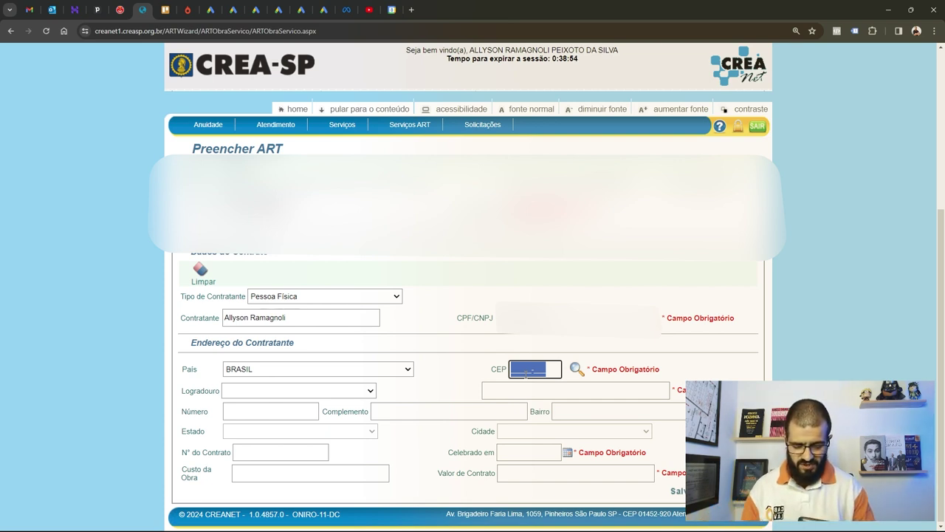
Fill the contractor's address from their postal code and add the street number.
left_click(458, 378)
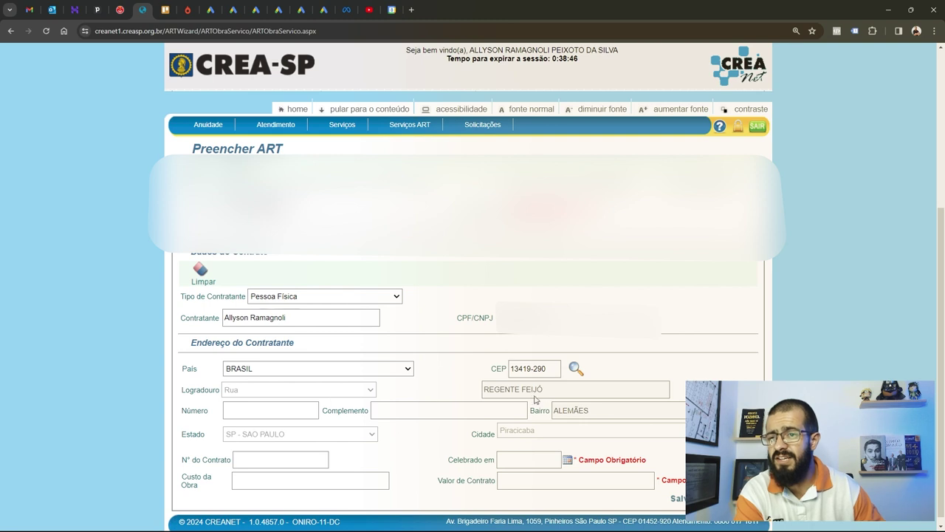
left_click(297, 409)
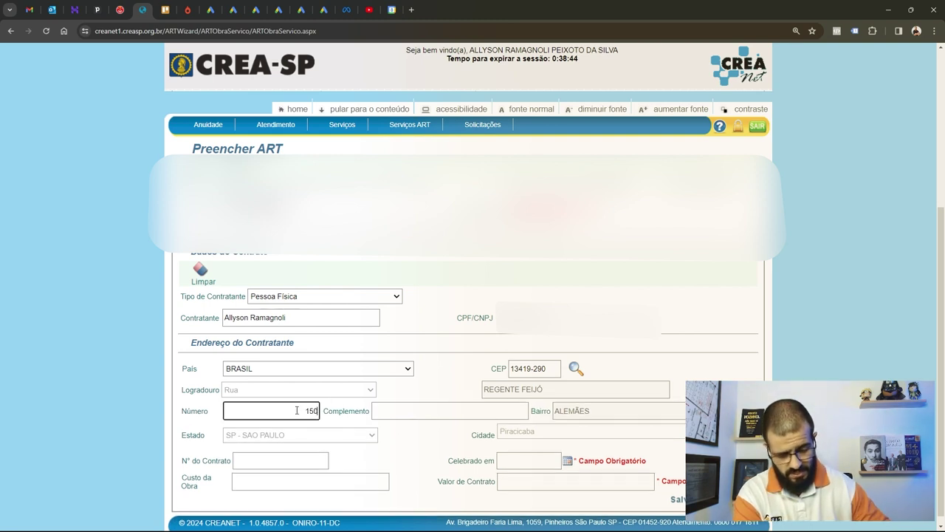
left_click(449, 388)
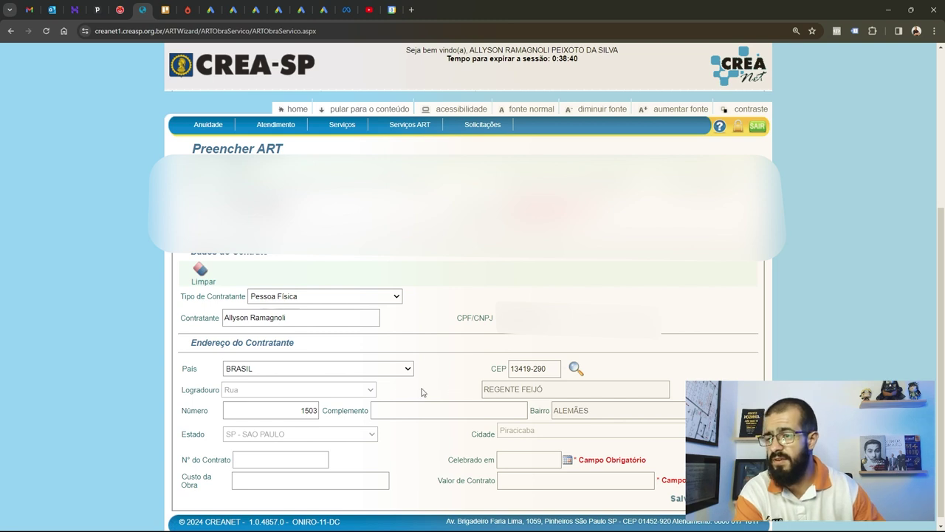
Set contract date 08/01/2024 and value 4.000,00, then save the contract data.
left_click_drag(208, 460, 274, 463)
left_click(274, 459)
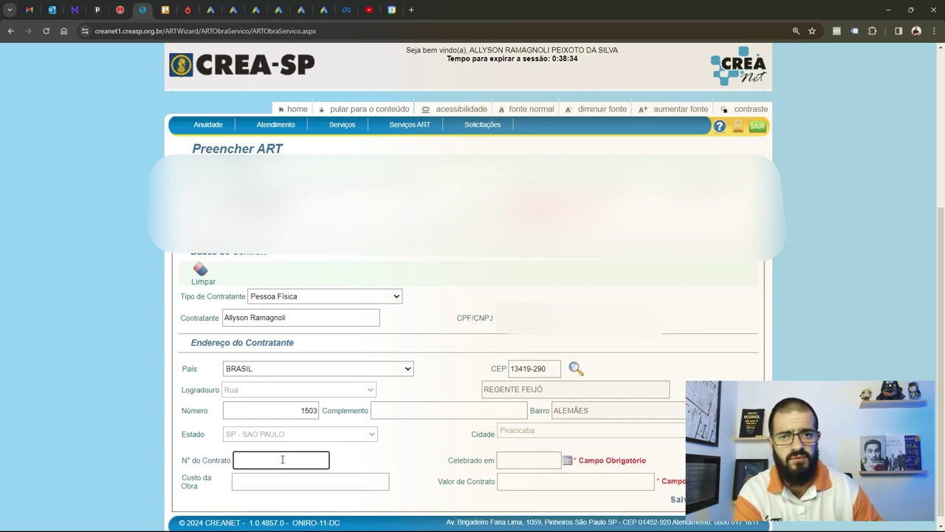
left_click(568, 461)
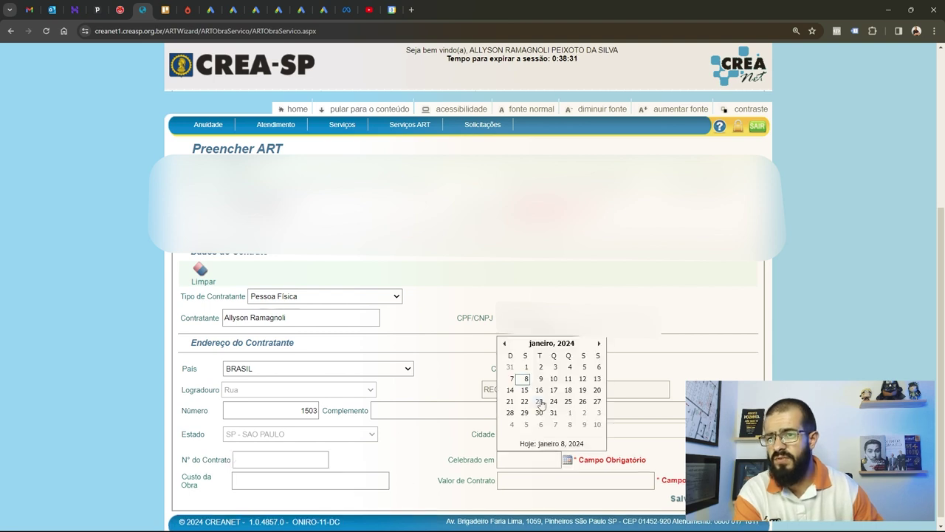
left_click(526, 380)
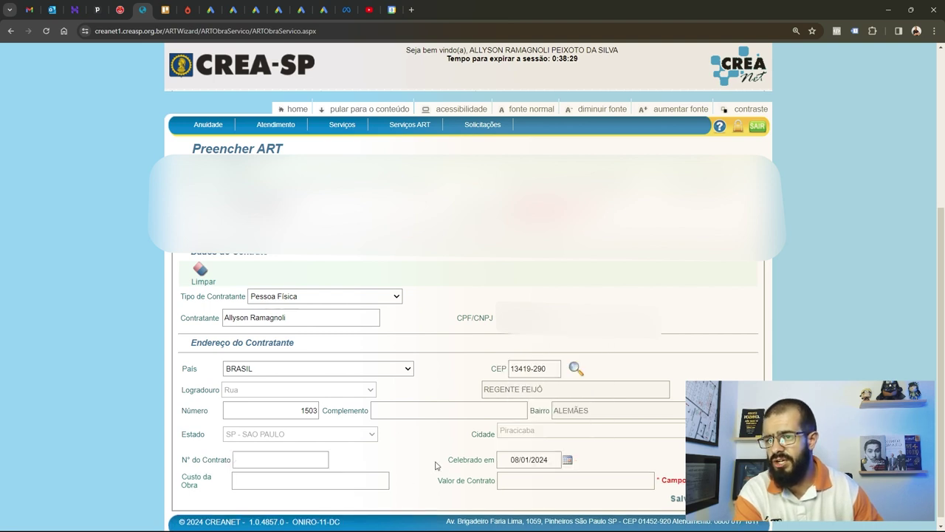
left_click(576, 481)
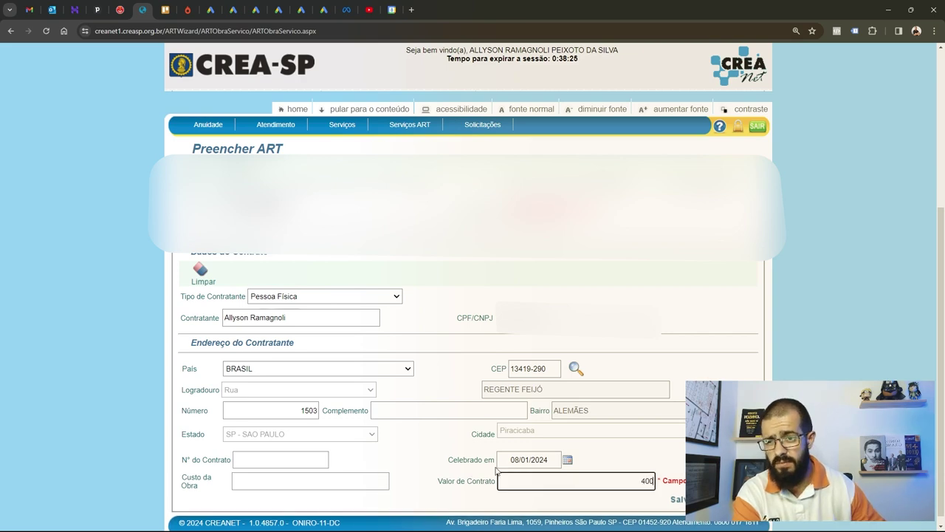
key("Tab")
left_click(678, 499)
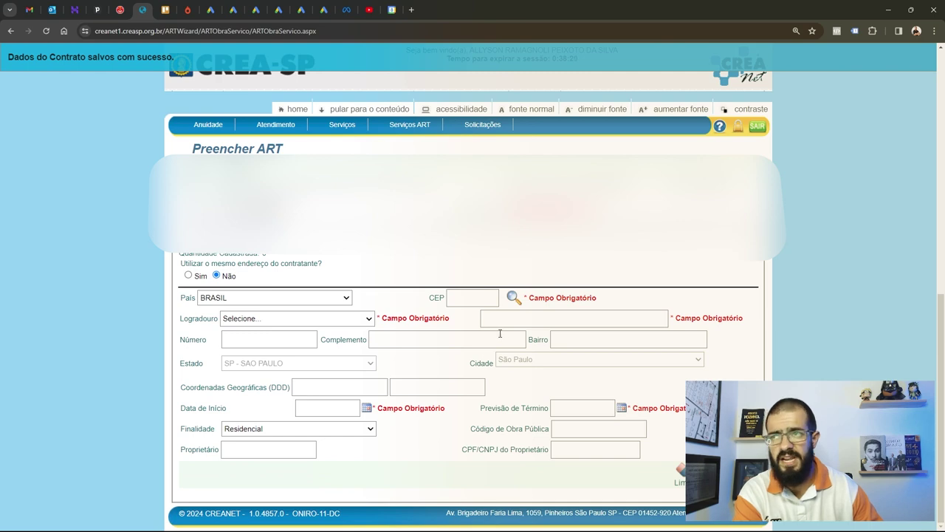
Choose 'Sim' so the work site reuses the contractor's address.
scroll(448, 367, "down", 3)
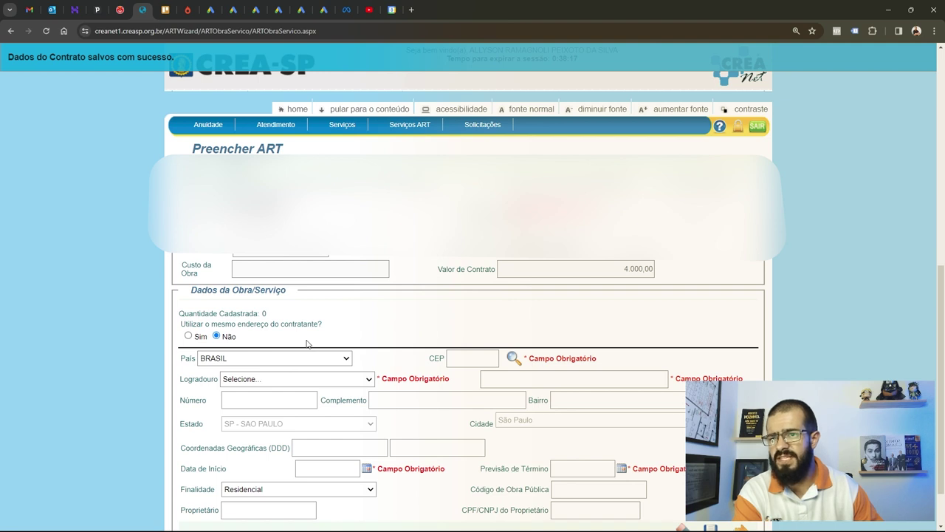
scroll(307, 343, "down", 2)
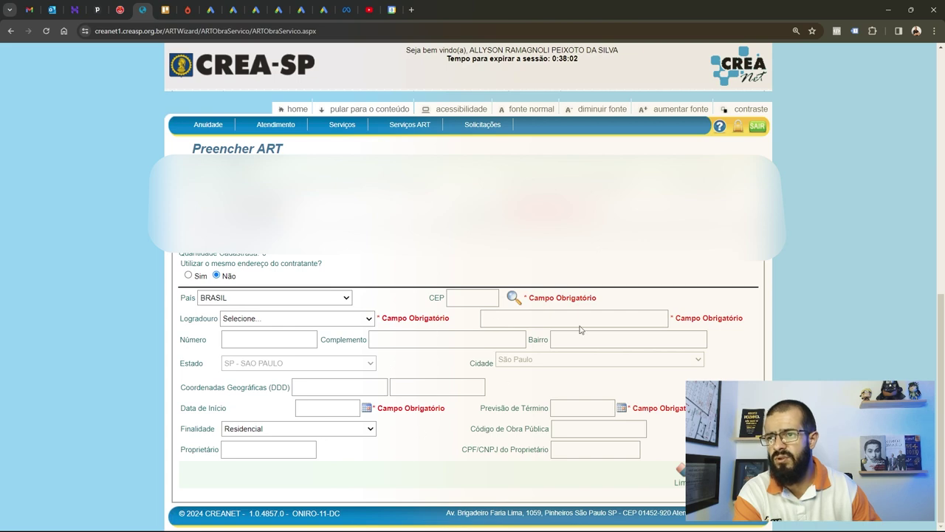
scroll(443, 340, "up", 1)
scroll(446, 344, "up", 2)
scroll(236, 290, "down", 3)
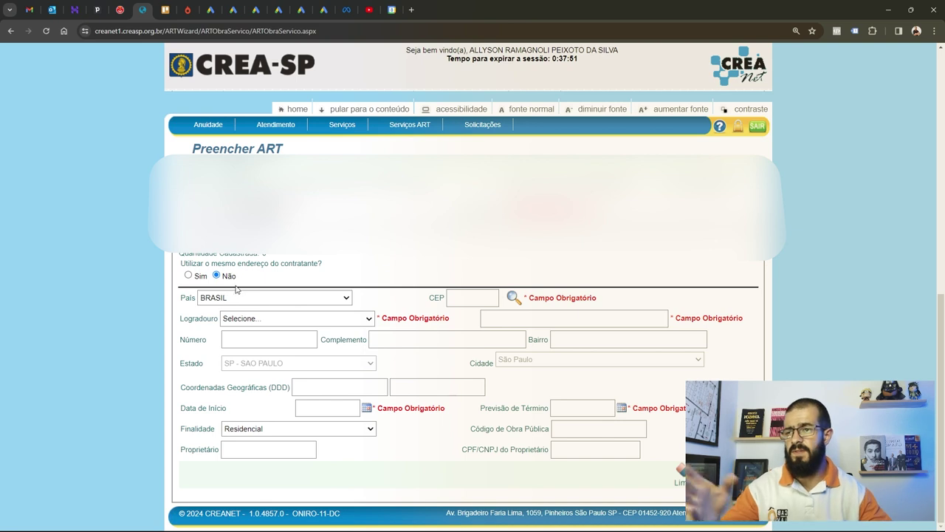
left_click(476, 298)
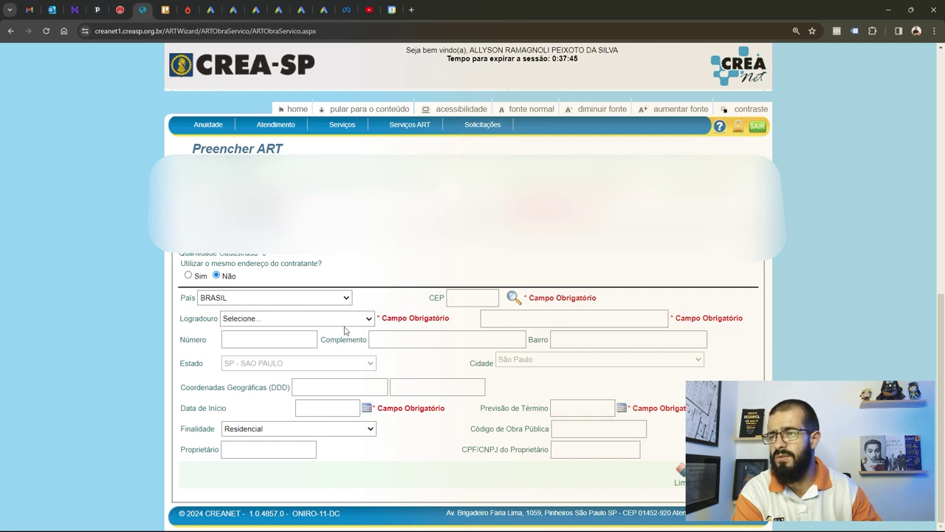
left_click(188, 276)
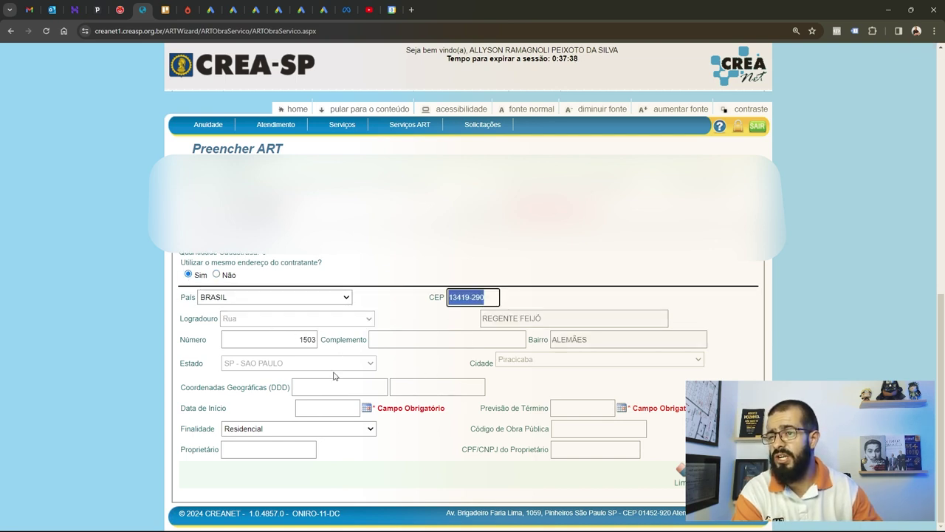
Pick 08/01/2024 as Data de Início and 31/01/2024 as Previsão de Término.
left_click(364, 409)
left_click(325, 330)
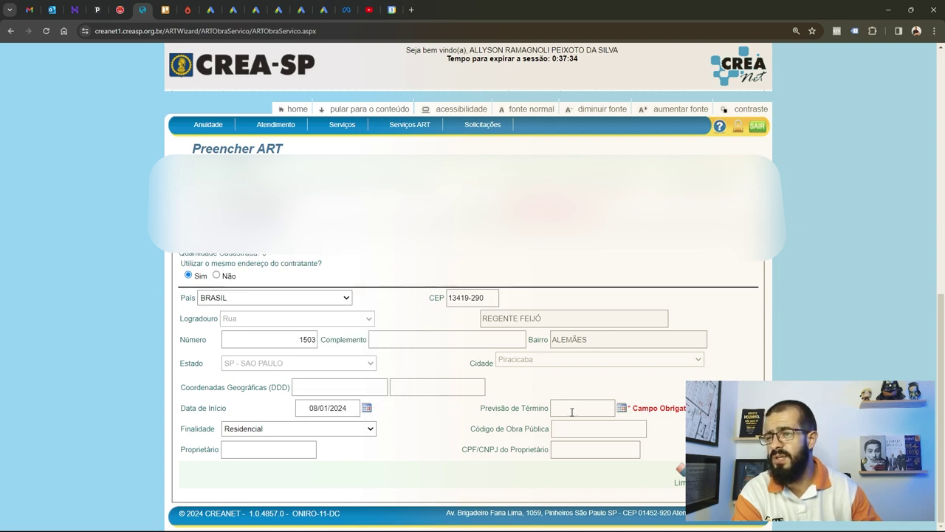
left_click(621, 409)
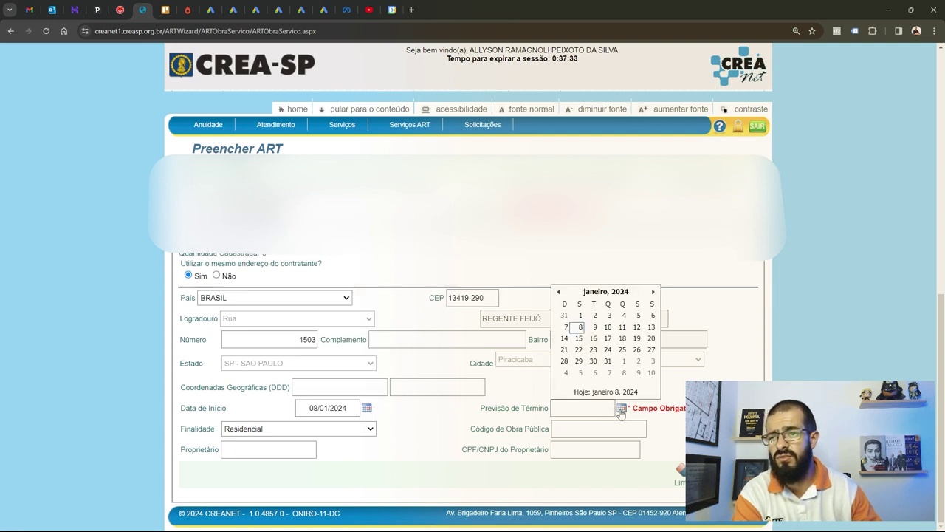
left_click(606, 365)
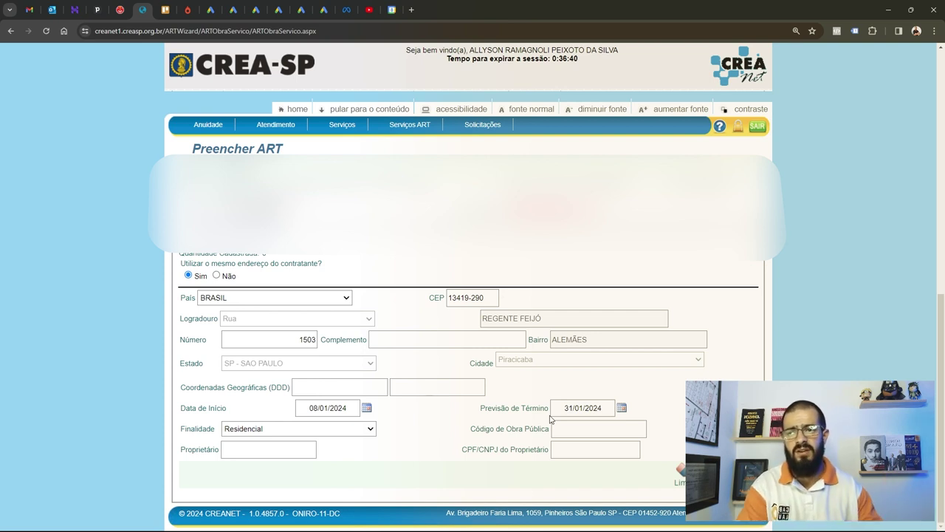
Select Comercial in the Finalidade dropdown instead of Residencial.
left_click(288, 430)
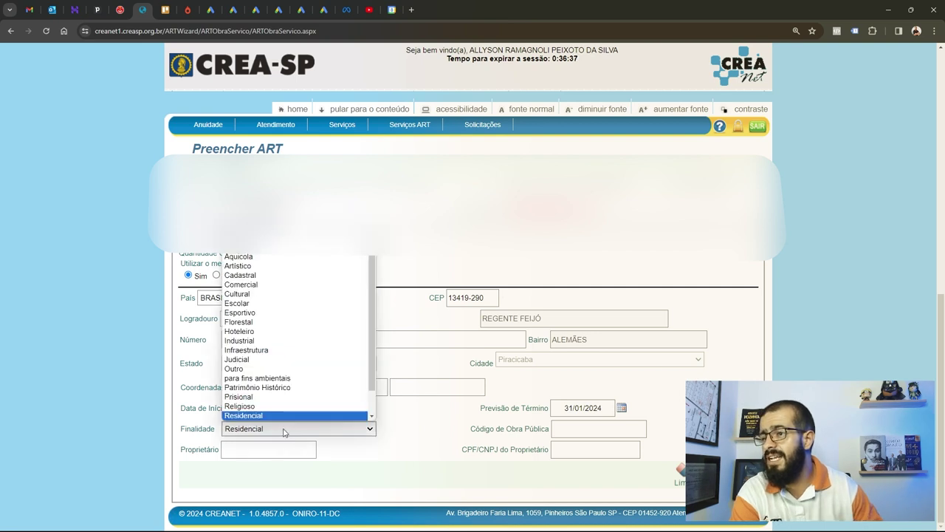
left_click(252, 285)
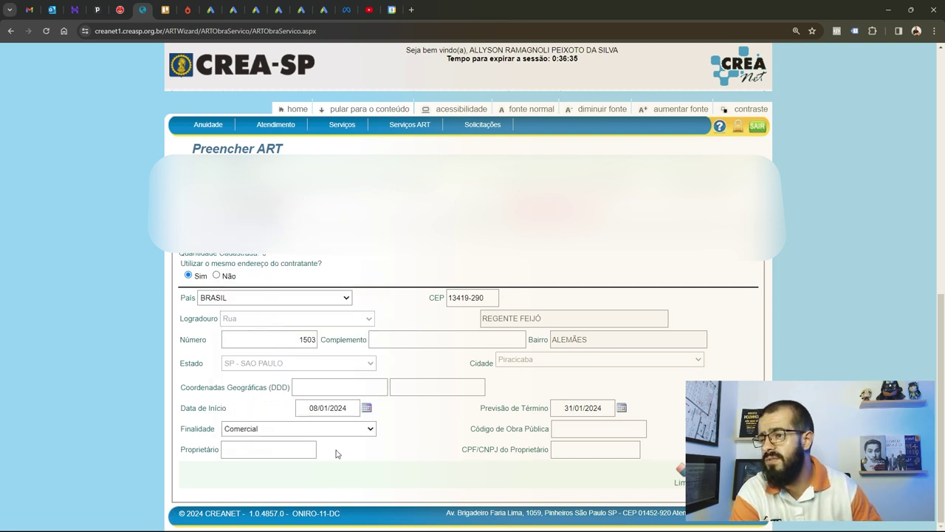
left_click(257, 433)
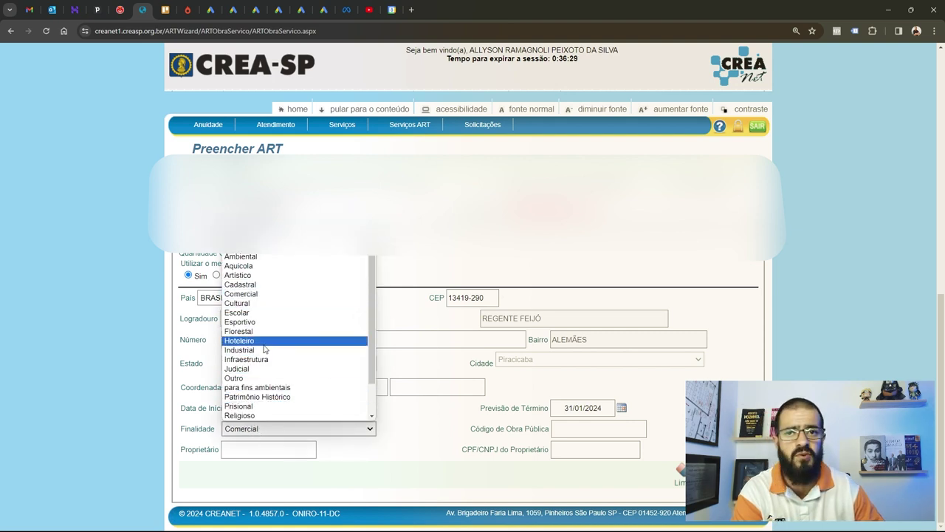
left_click(403, 434)
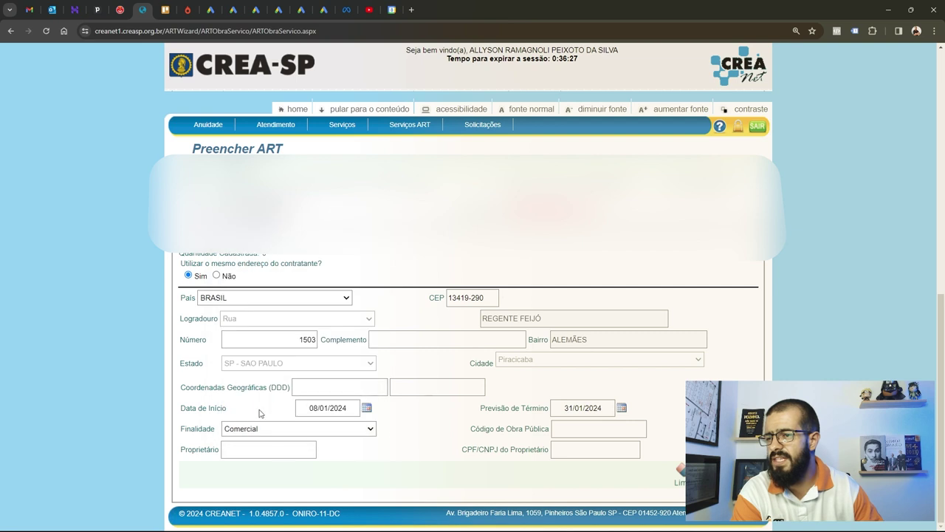
left_click(246, 454)
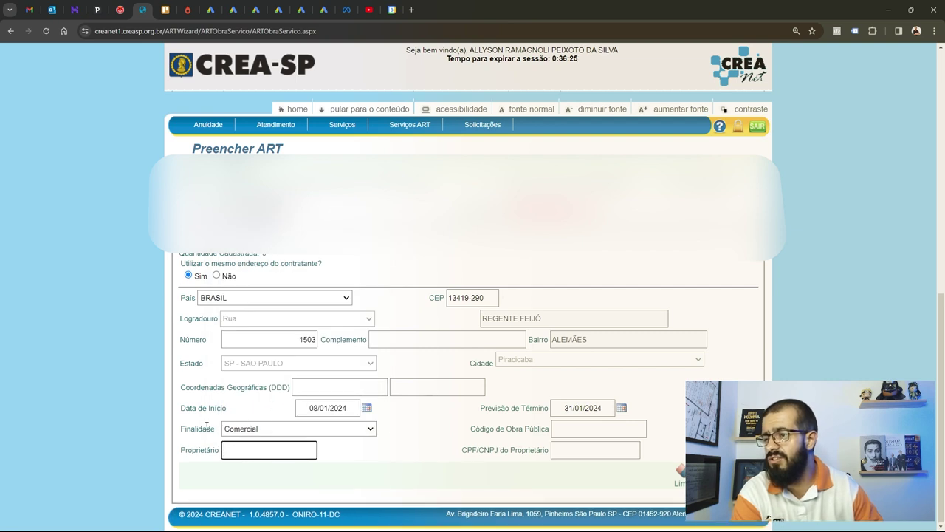
left_click_drag(204, 428, 182, 433)
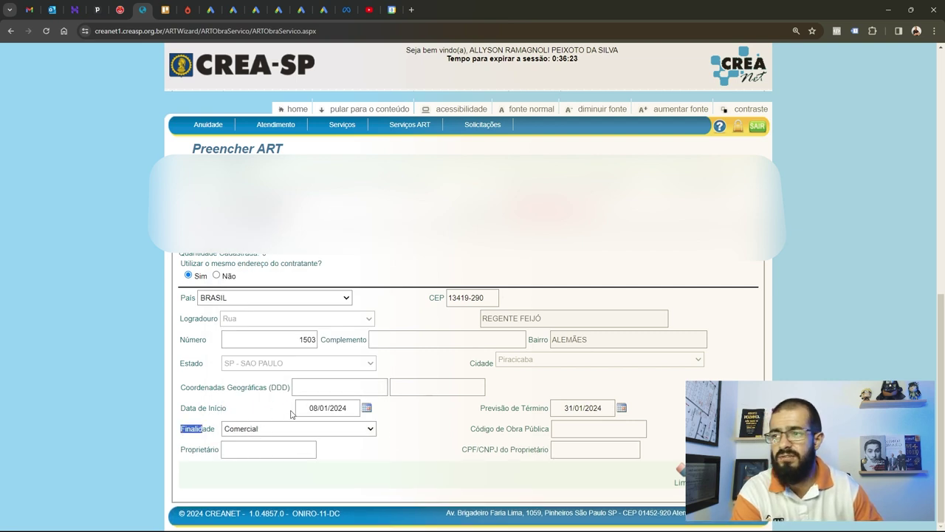
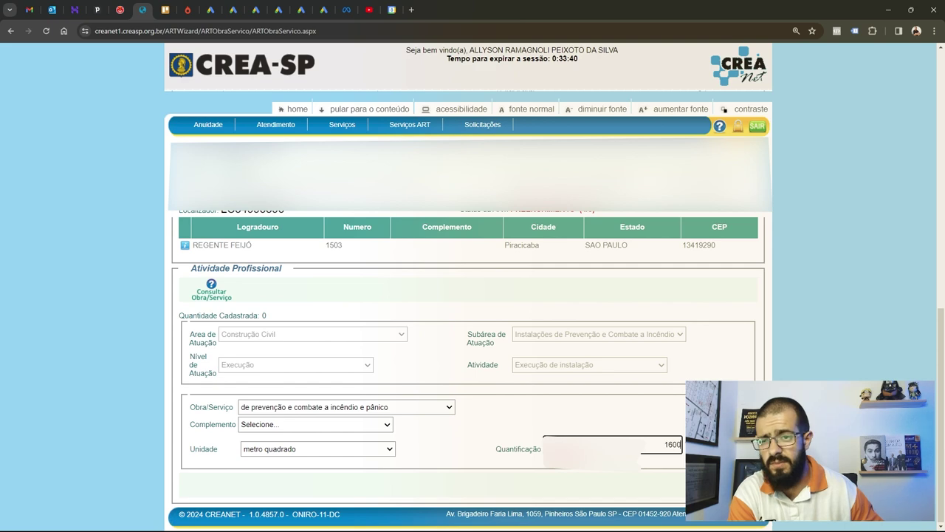
Save the fire-prevention activity and choose 'de instalação de hidrantes' as the new work type.
key("Tab")
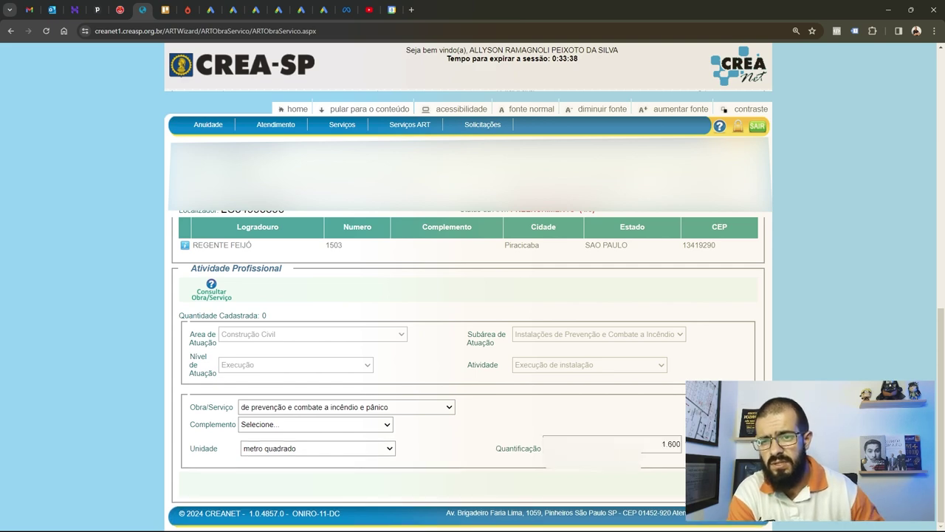
left_click(668, 470)
left_click(315, 411)
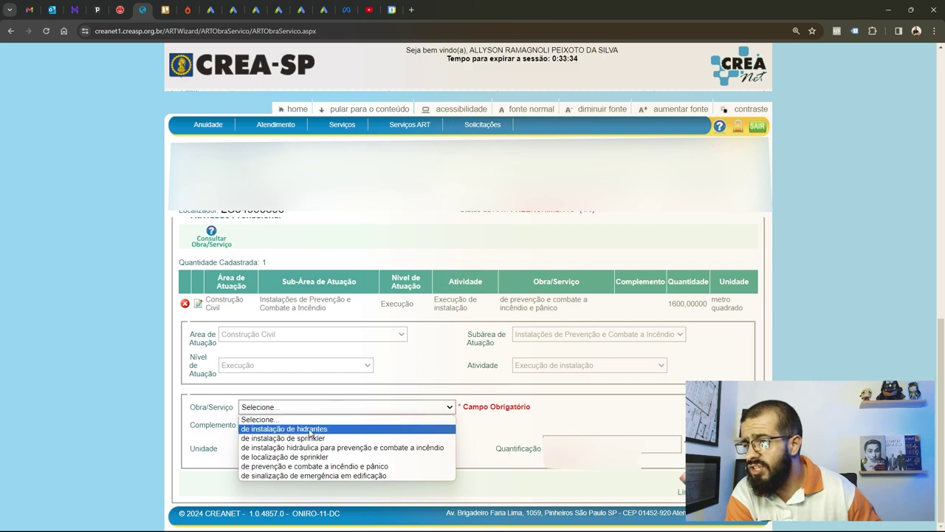
left_click(310, 429)
left_click(278, 426)
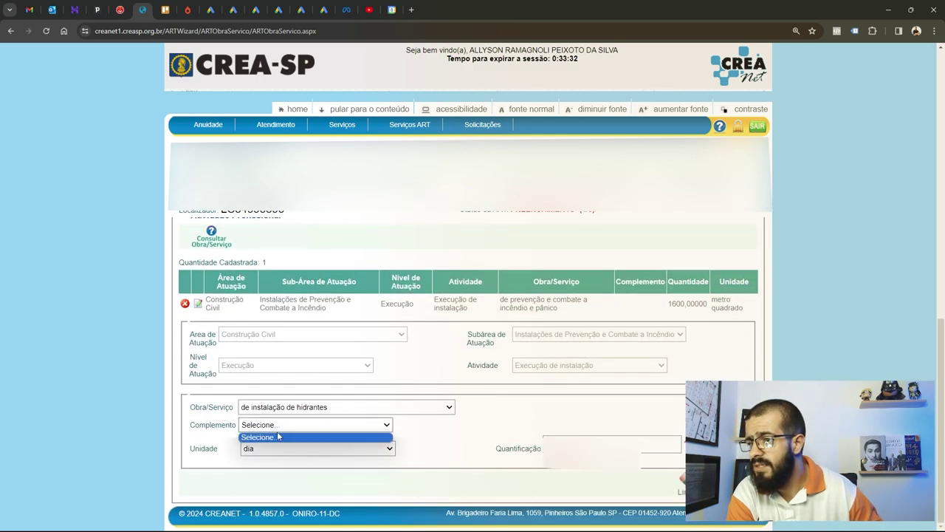
Register the hydrant installation activity with unit metro quadrado and quantity 1600.
left_click(258, 449)
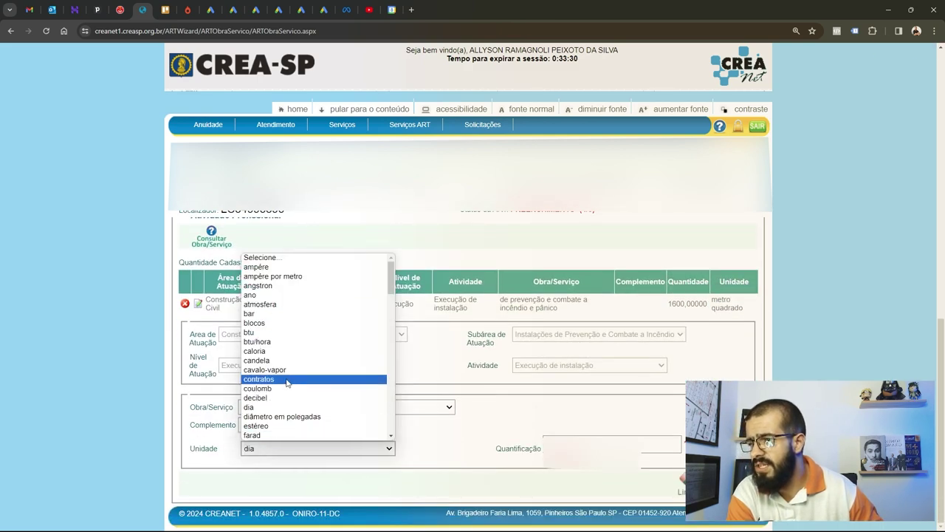
scroll(287, 369, "down", 5)
scroll(288, 369, "down", 3)
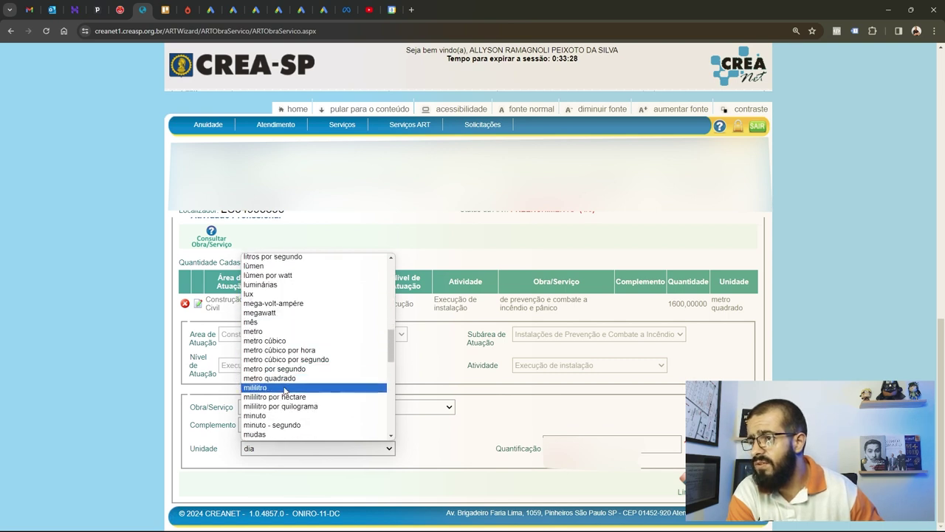
left_click(286, 376)
left_click(661, 447)
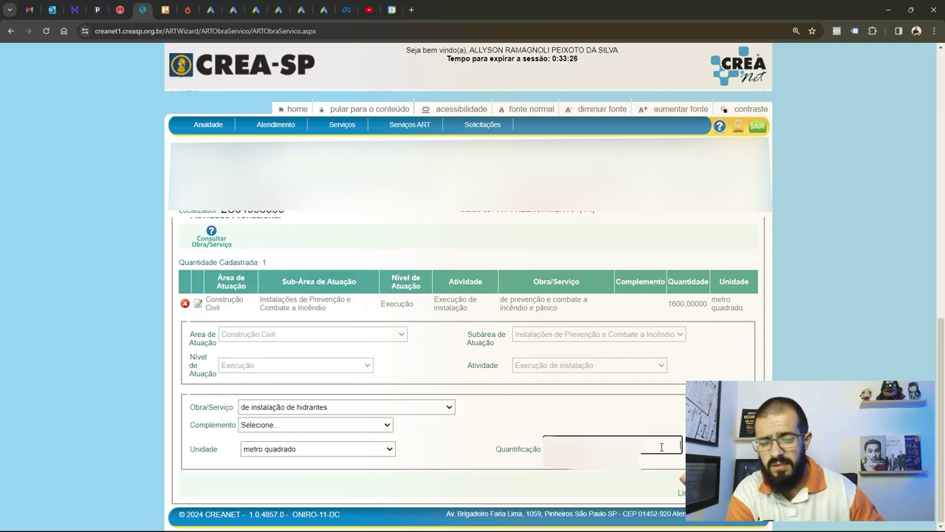
key("Return")
left_click(305, 426)
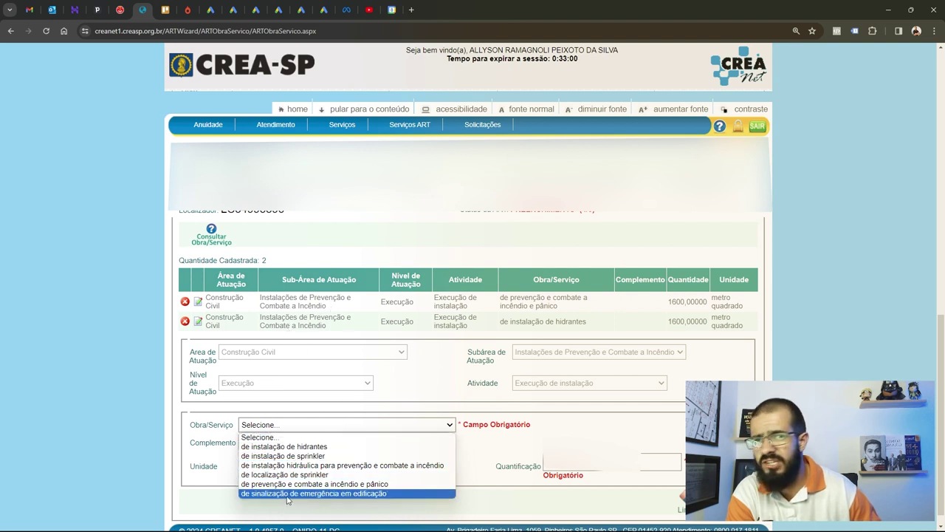
Choose area Construção Civil with subarea Instalações de Gases, Vapores e à Vácuo.
left_click(498, 446)
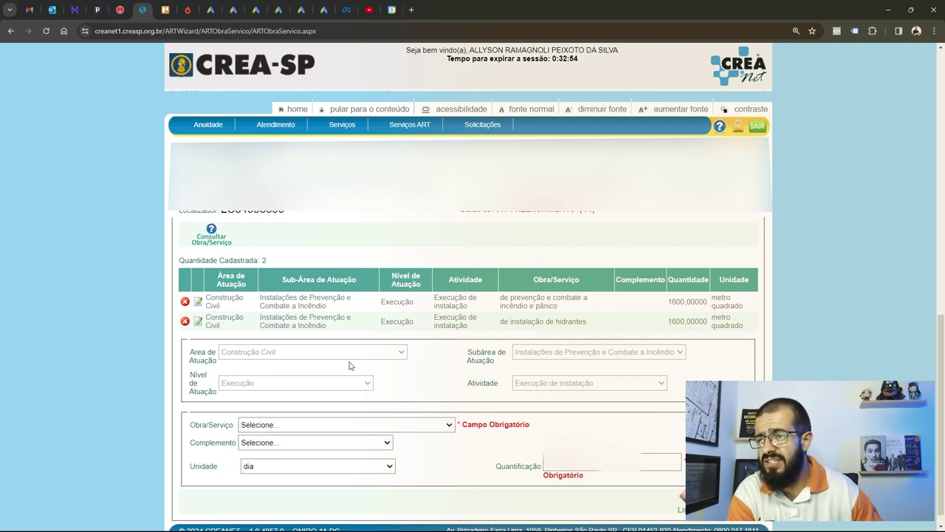
left_click(372, 425)
left_click(520, 447)
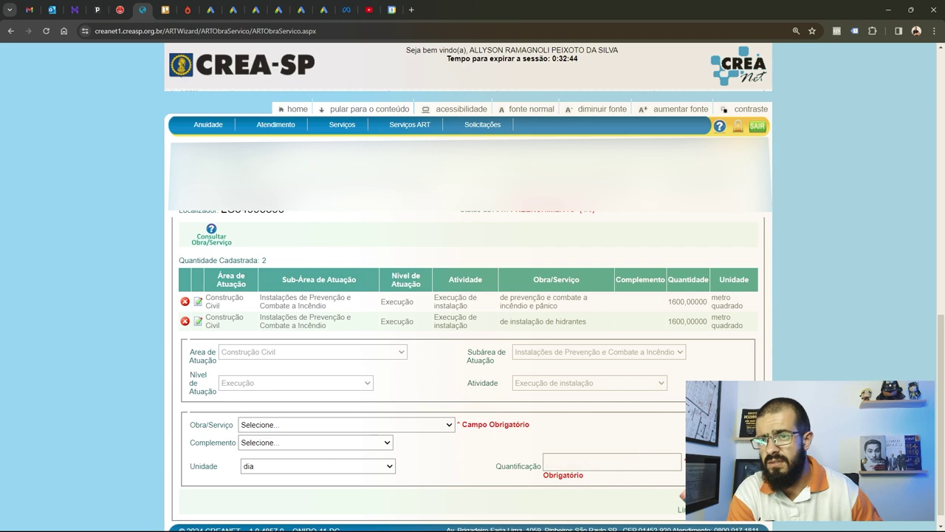
left_click(266, 414)
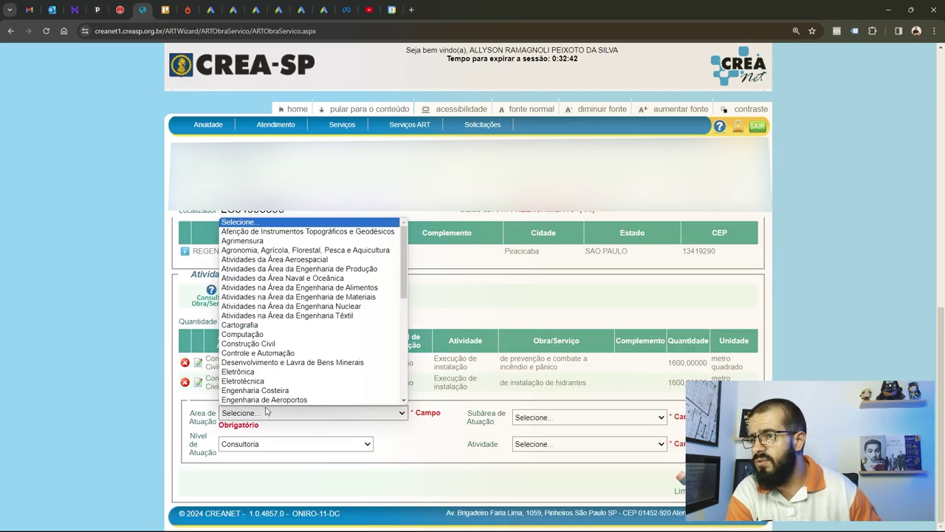
left_click(286, 345)
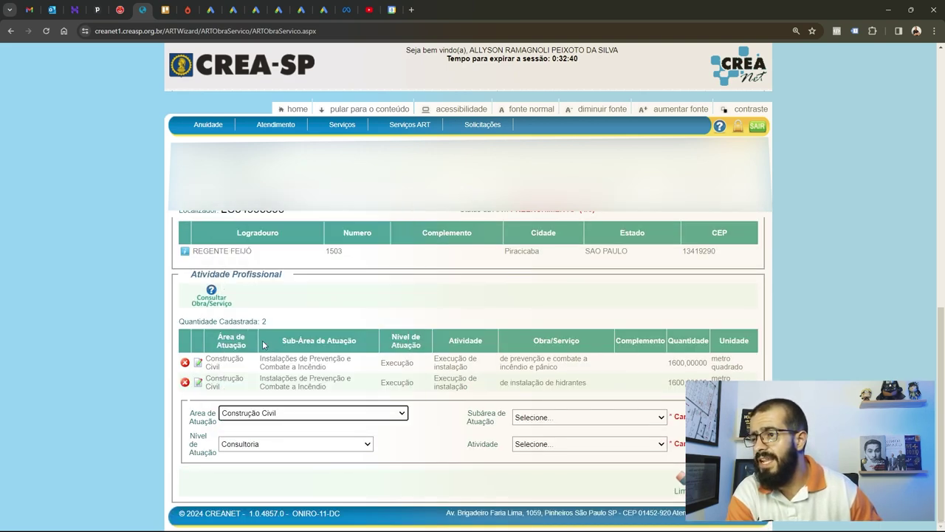
left_click(583, 415)
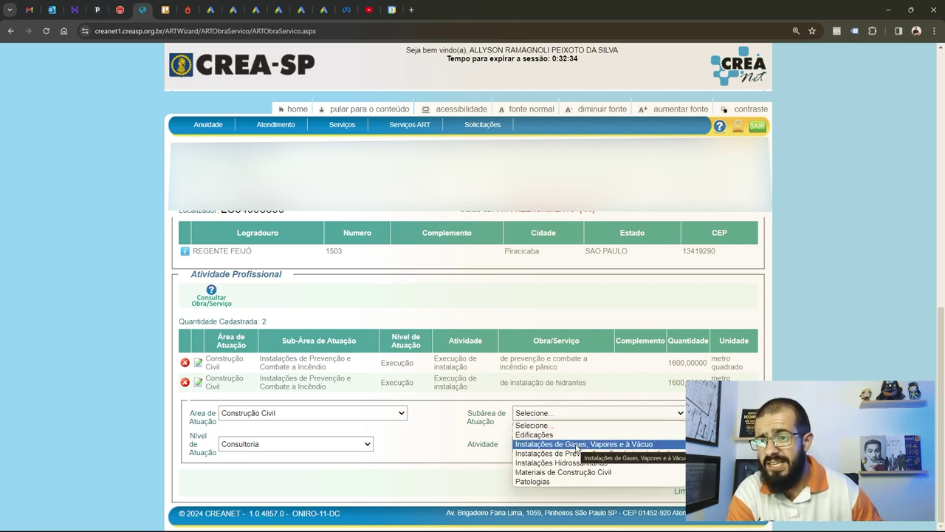
left_click(577, 445)
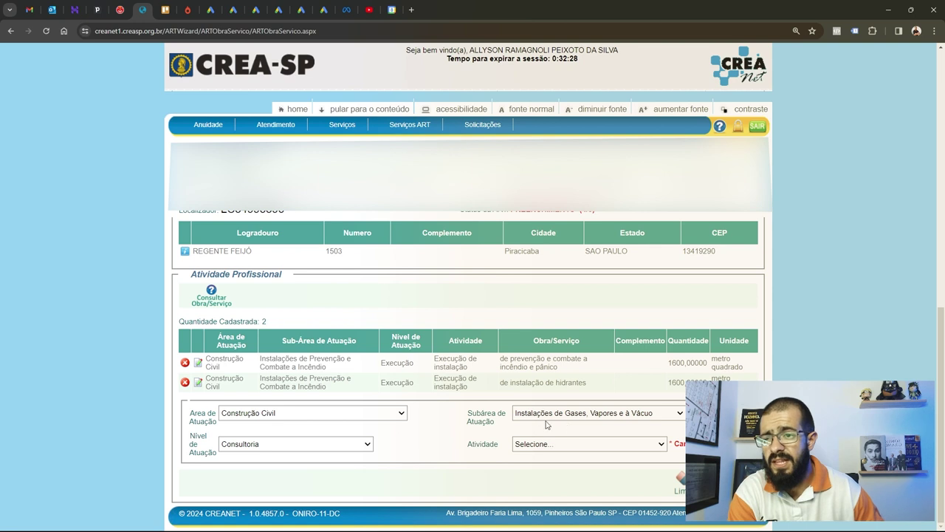
Set the level to Execução and the activity to Execução de instalação.
left_click(292, 446)
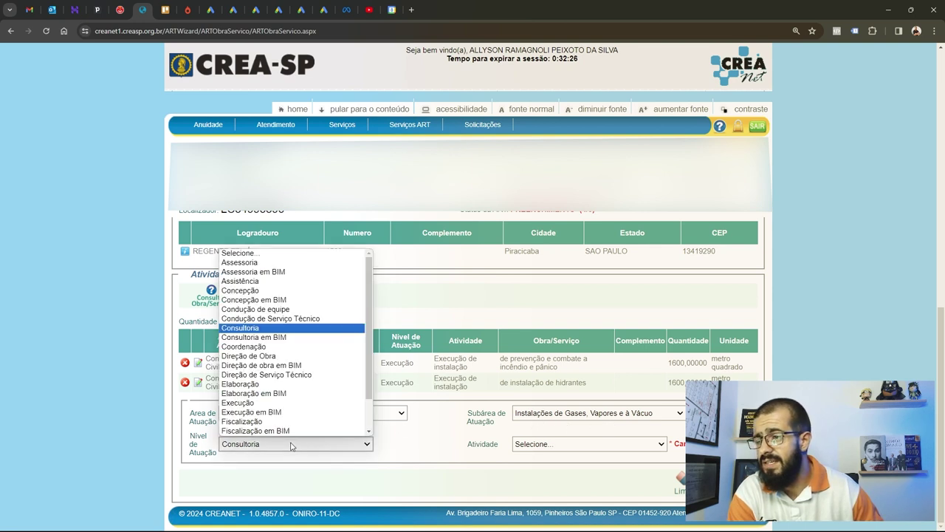
left_click(258, 403)
left_click(563, 449)
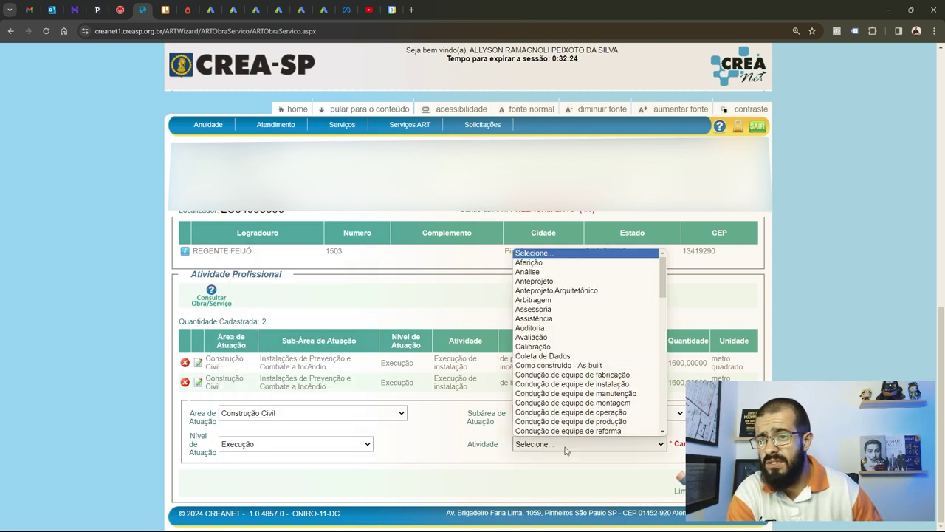
scroll(595, 348, "down", 10)
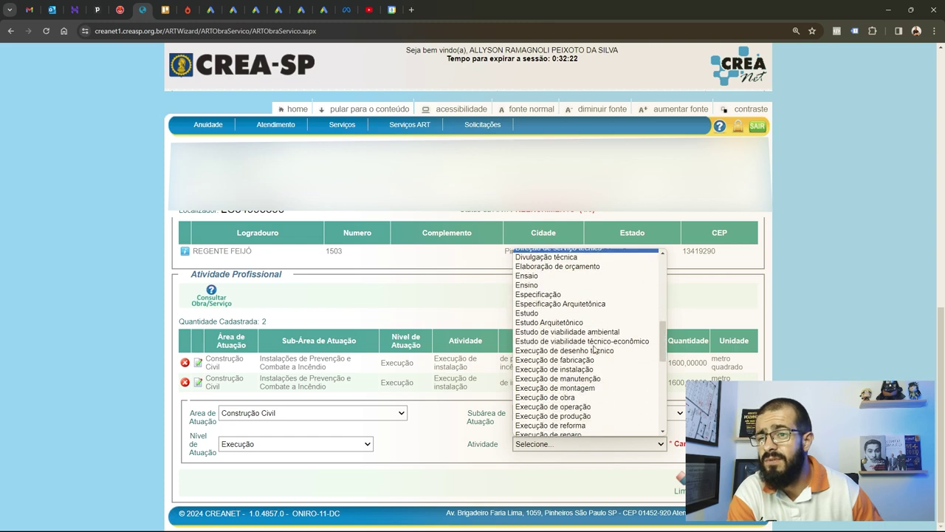
left_click(554, 369)
scroll(369, 432, "down", 2)
left_click(353, 428)
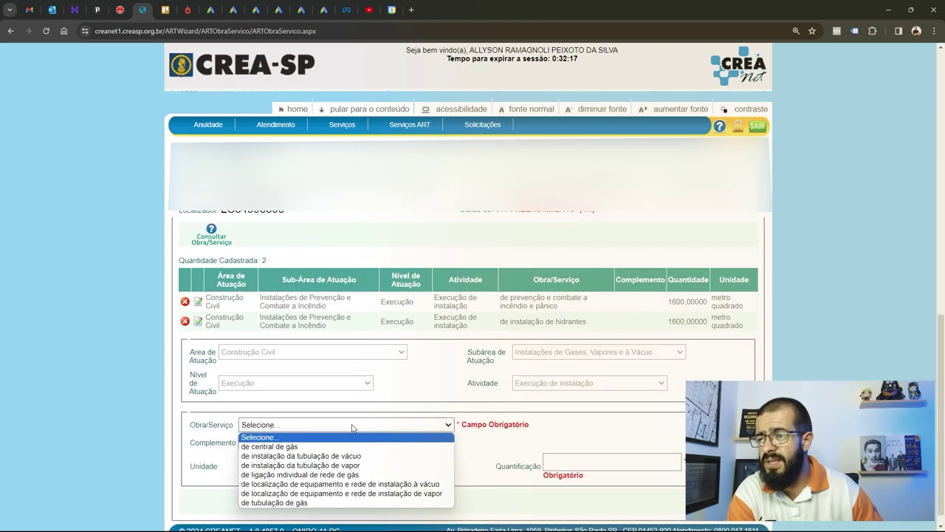
Save the 'de central de gás' work with unit quilograma and quantity 190.
left_click(258, 448)
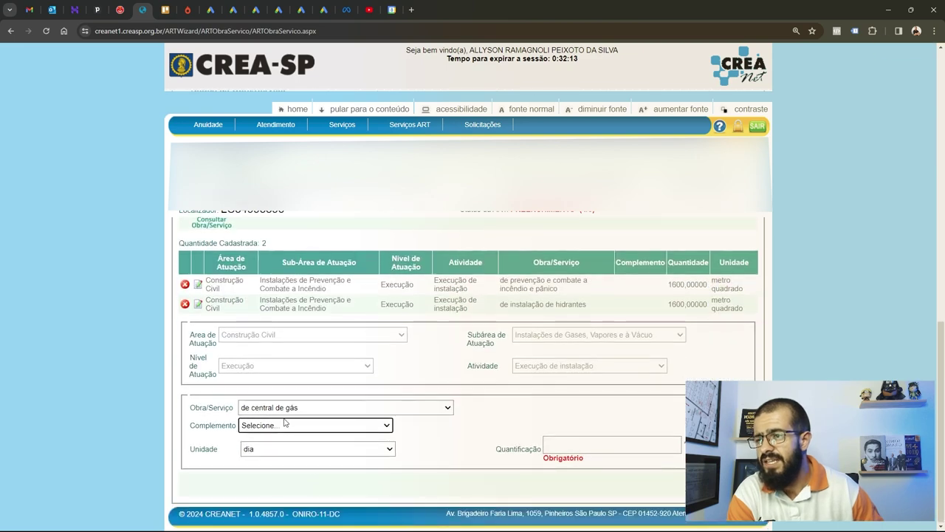
left_click(284, 424)
left_click(274, 449)
left_click(274, 449)
scroll(319, 348, "down", 3)
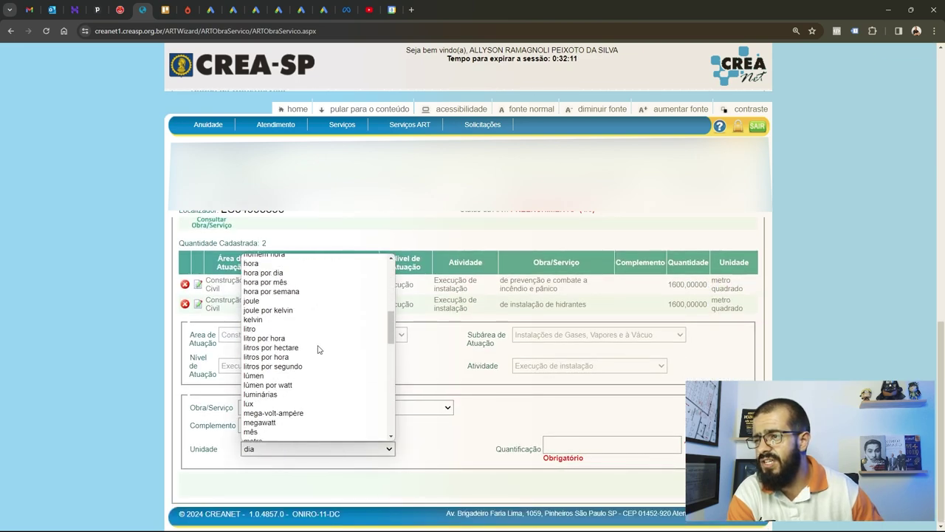
scroll(319, 348, "down", 10)
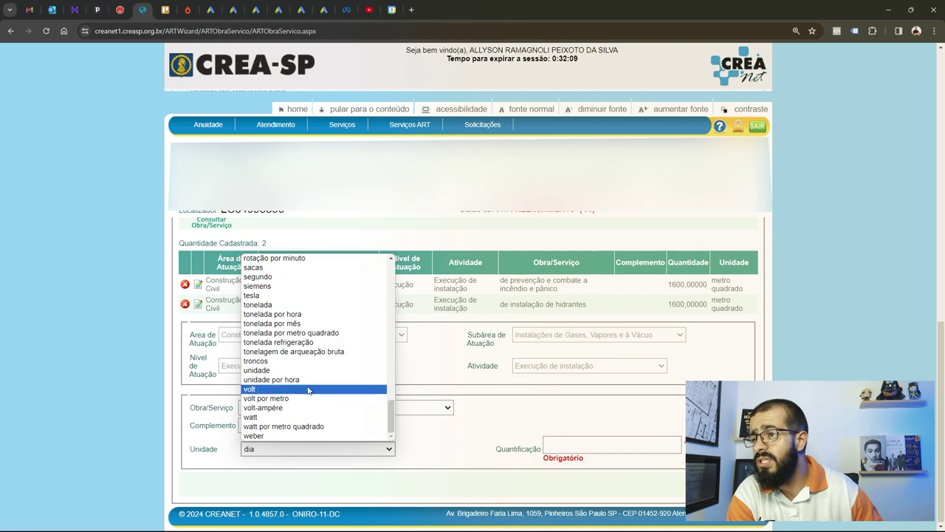
scroll(309, 390, "up", 5)
left_click(303, 324)
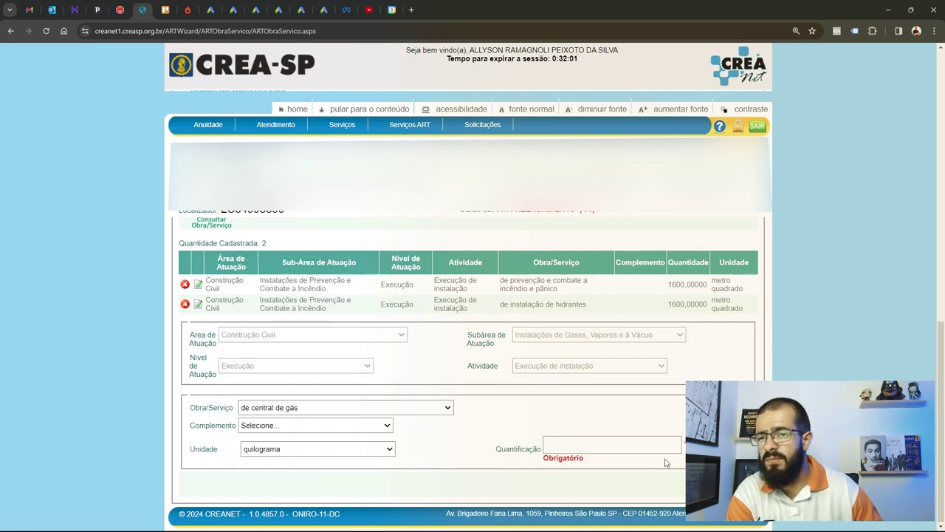
left_click(652, 446)
type("190")
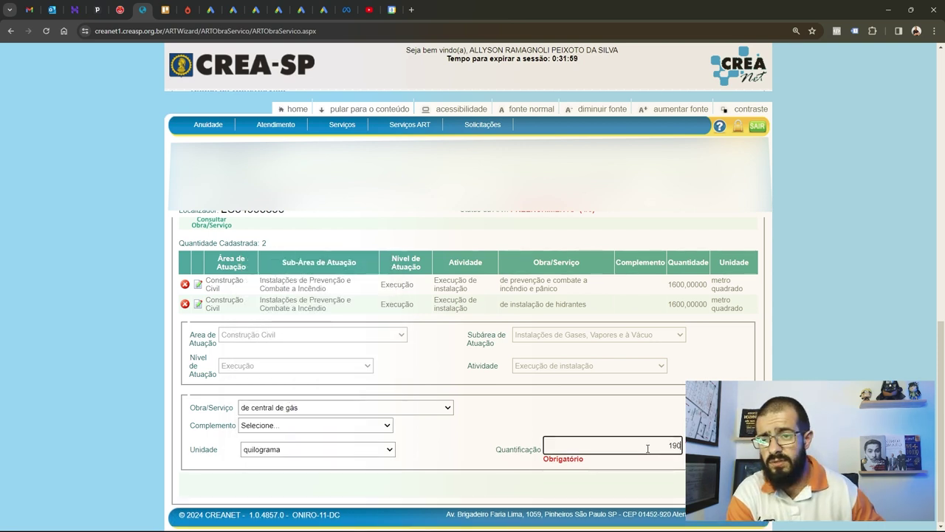
key("Tab")
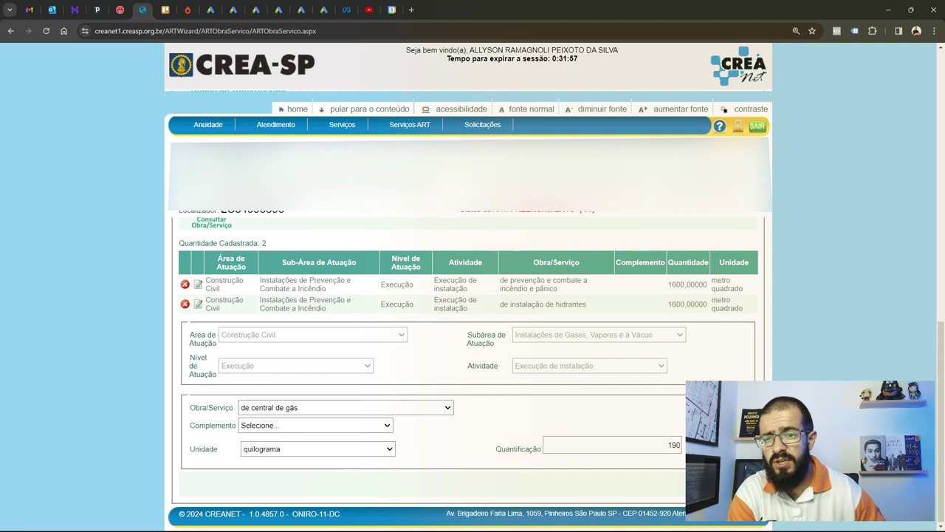
key("Return")
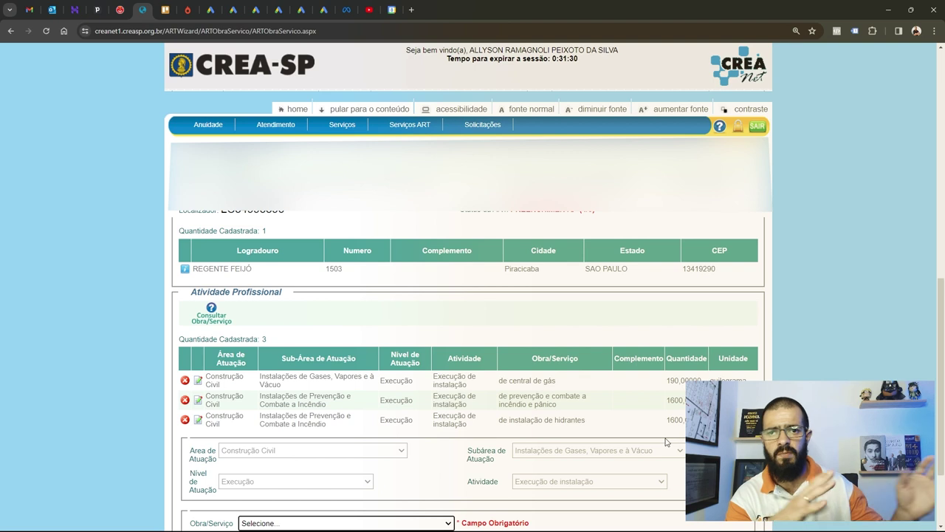
Start a new activity: Construção Civil, subarea Materiais de Construção Civil, level Execução.
scroll(526, 293, "down", 2)
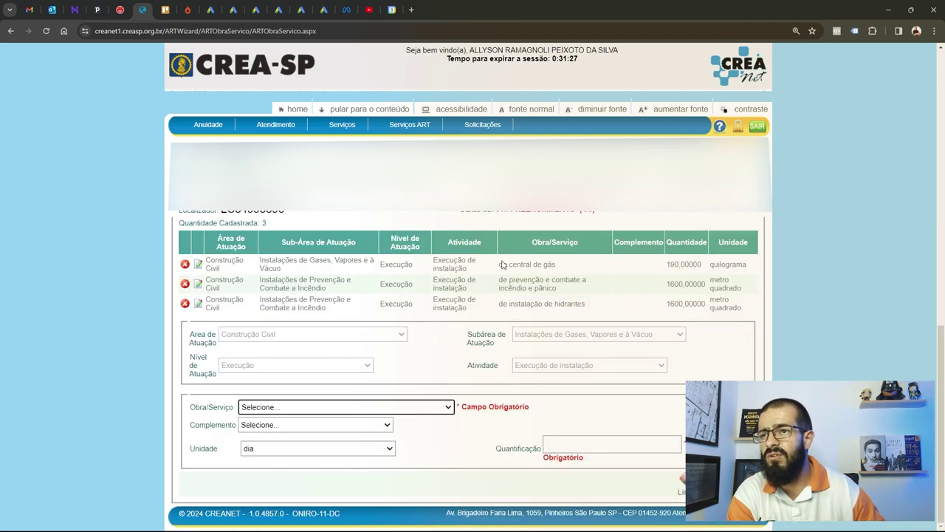
left_click_drag(561, 269, 434, 268)
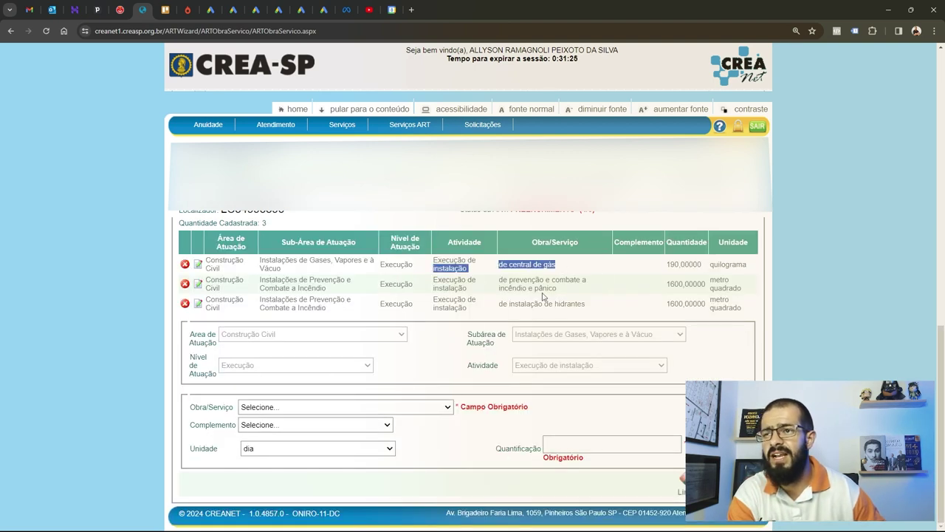
left_click(582, 450)
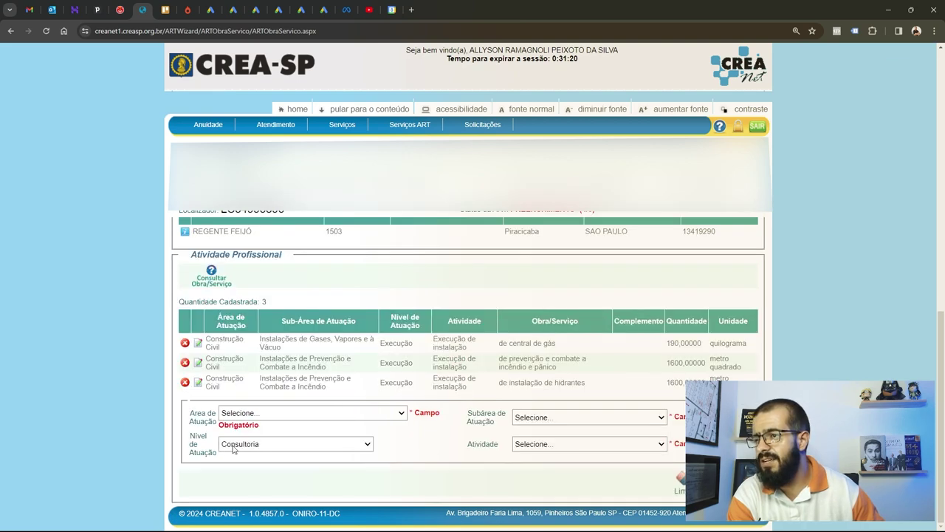
left_click(279, 413)
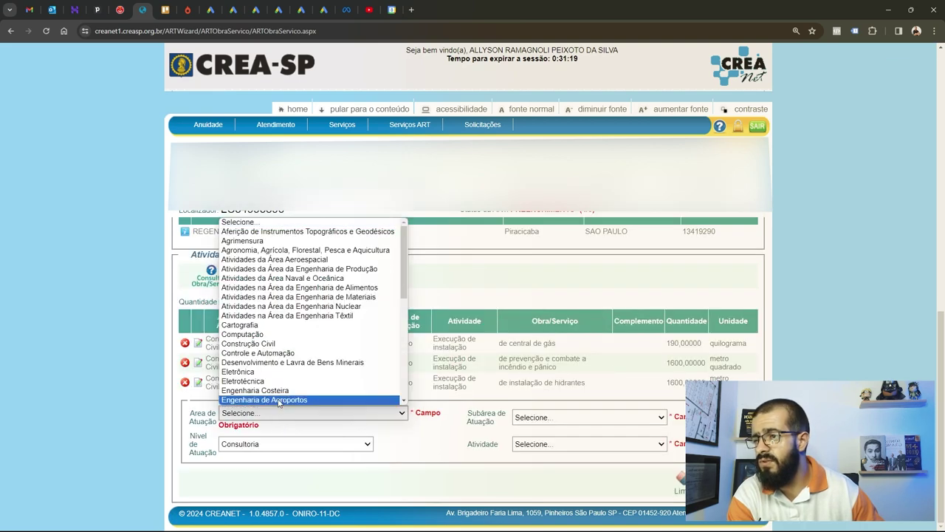
left_click(267, 345)
left_click(569, 414)
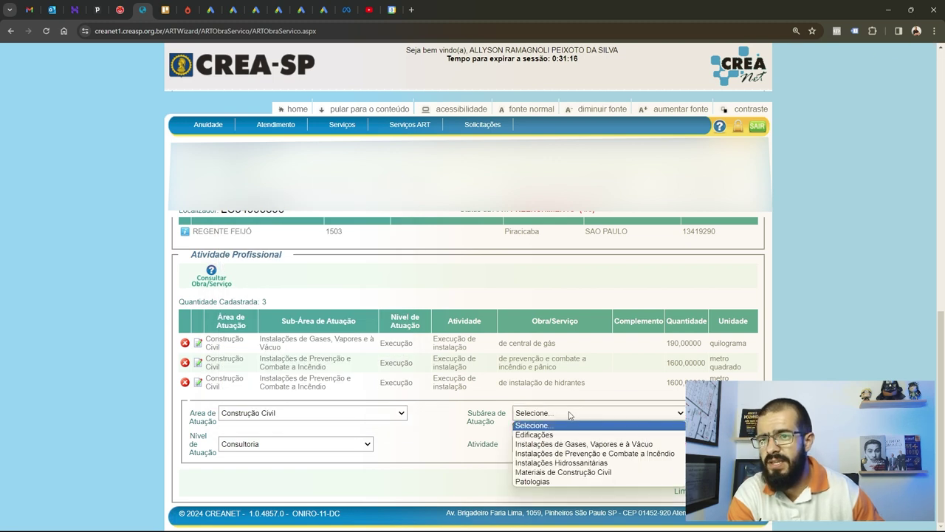
left_click(570, 472)
left_click(347, 444)
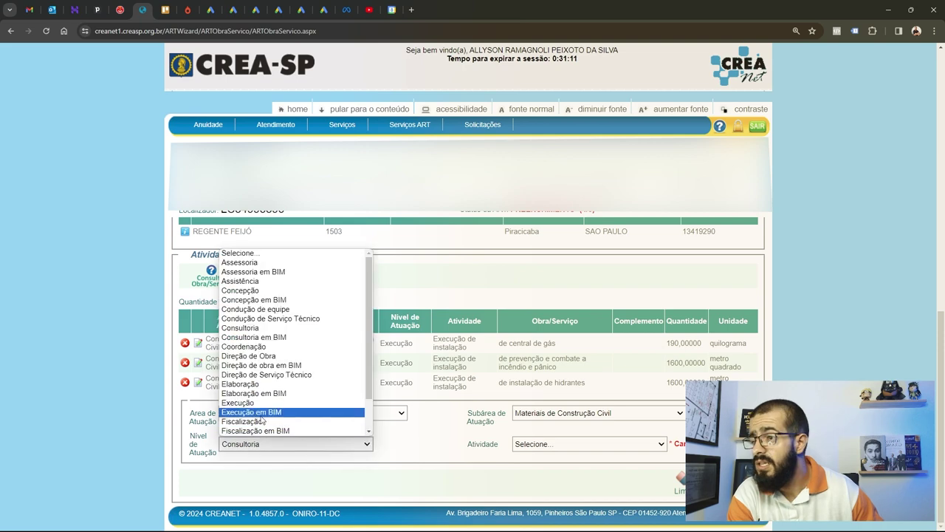
left_click(243, 407)
Set activity Execução de instalação and service 'de aplicação de outros materiais', no complement.
left_click(579, 445)
scroll(566, 377, "down", 8)
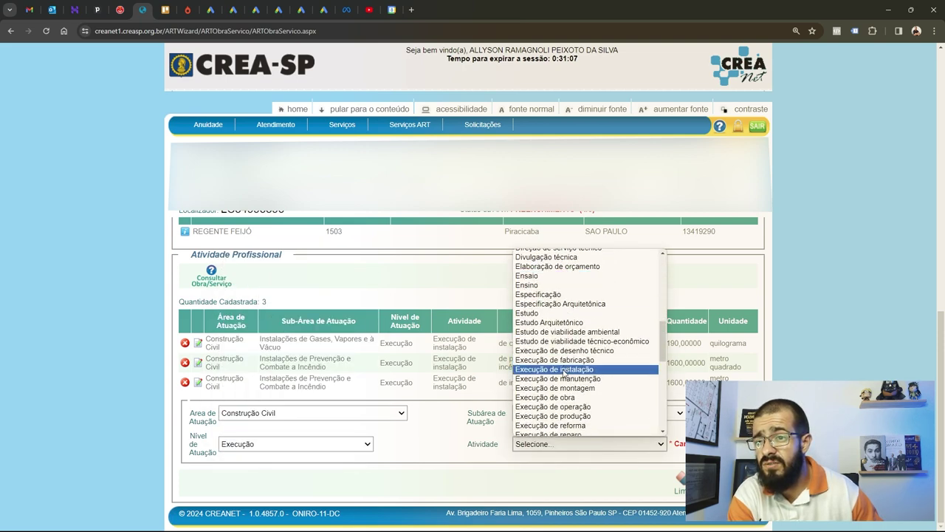
left_click(561, 369)
left_click(290, 408)
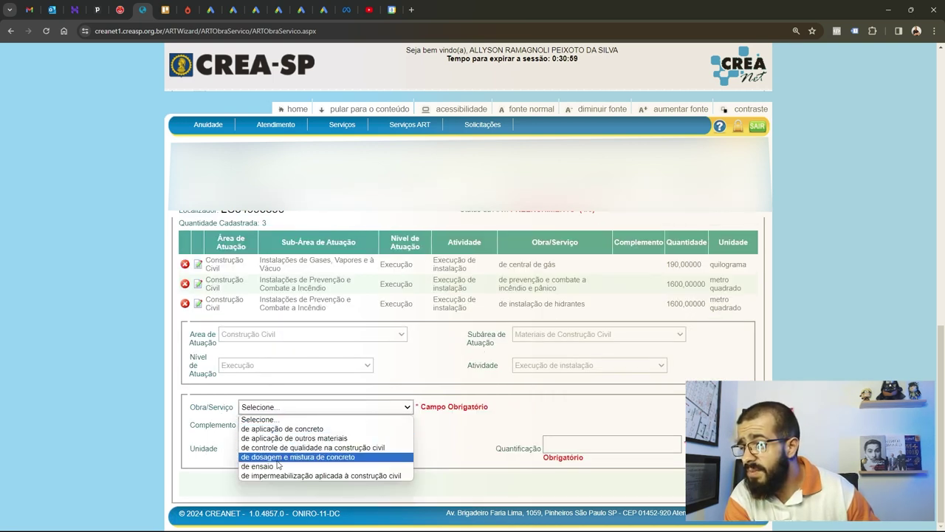
left_click(288, 439)
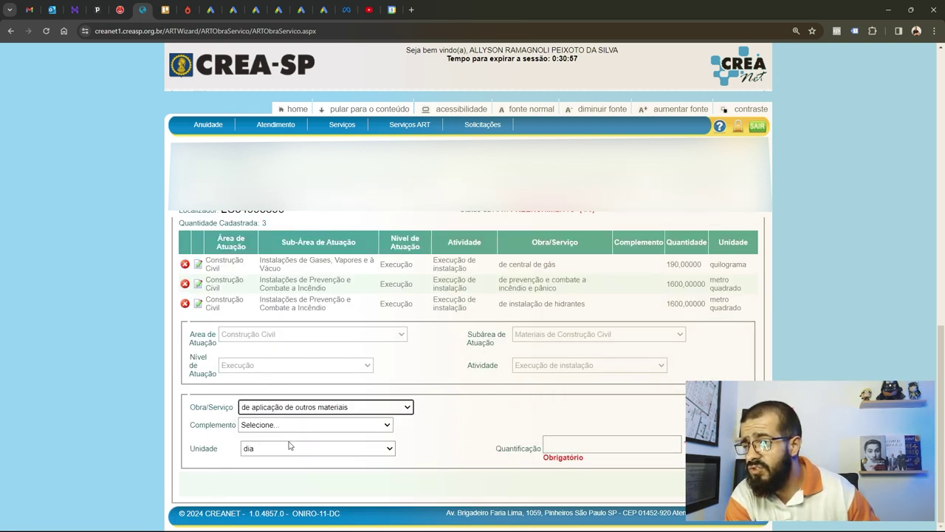
scroll(440, 503, "down", 1)
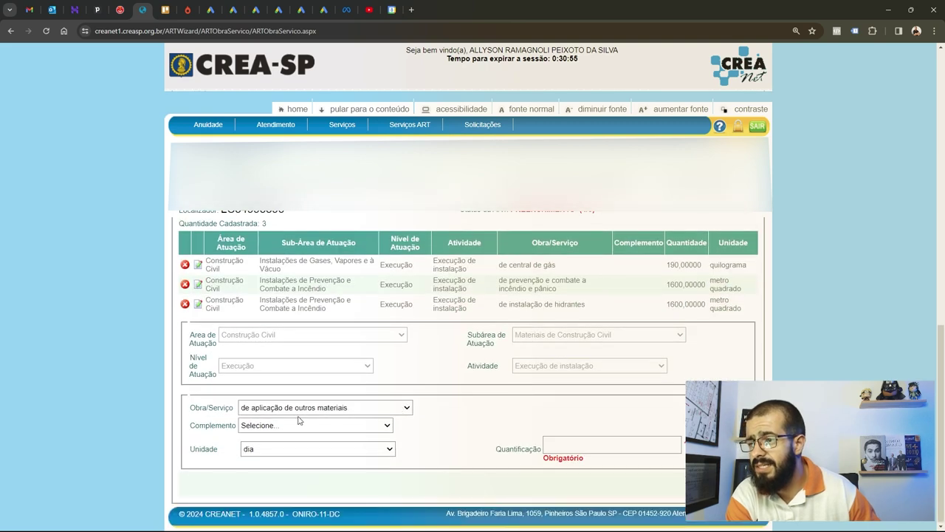
left_click(271, 425)
left_click(262, 428)
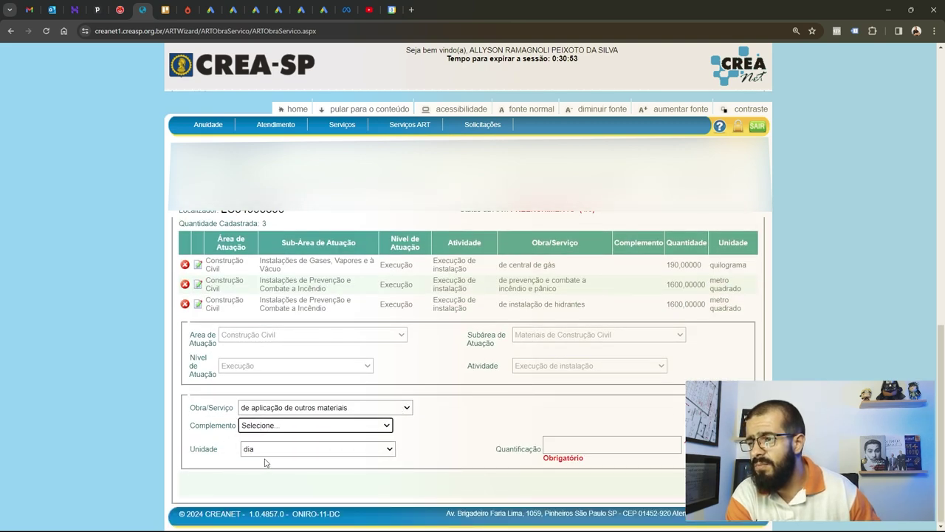
Save the activity with unit metro quadrado and quantity 1.600.
left_click(267, 450)
scroll(276, 369, "down", 8)
scroll(280, 364, "down", 3)
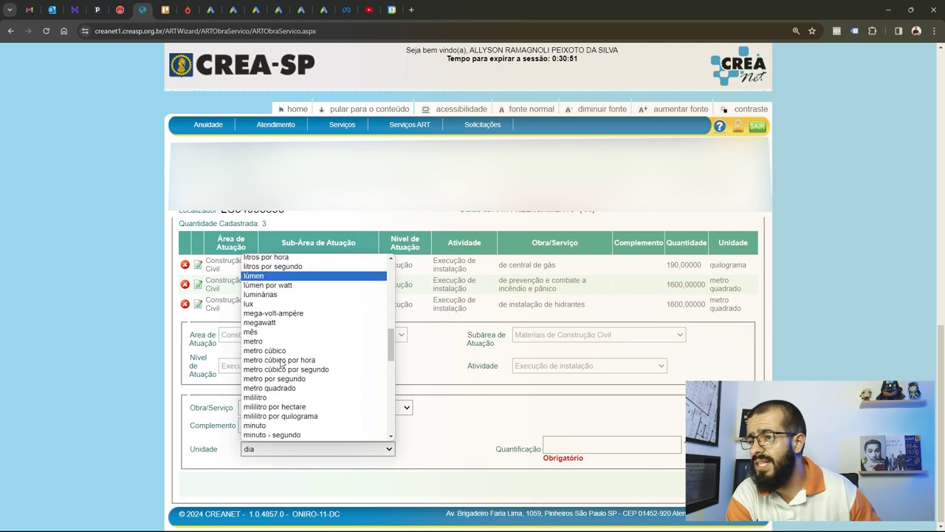
left_click(294, 383)
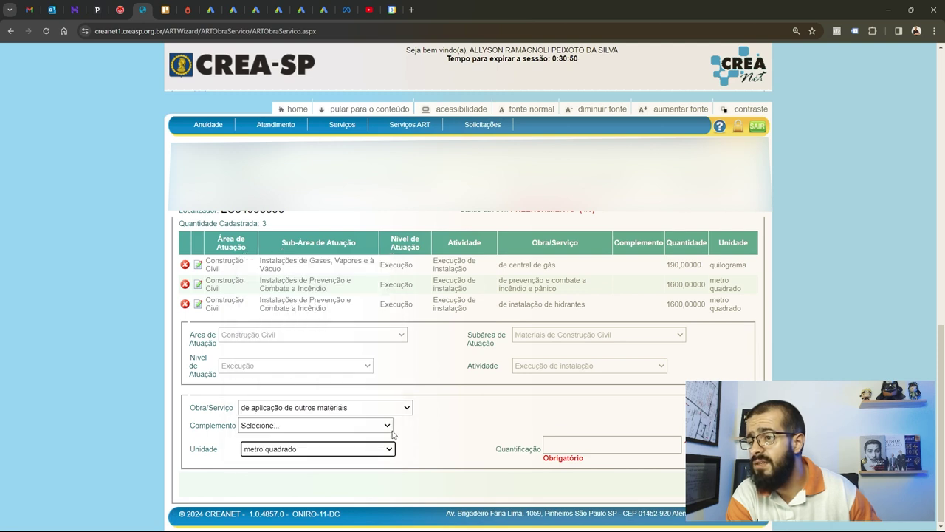
left_click(622, 446)
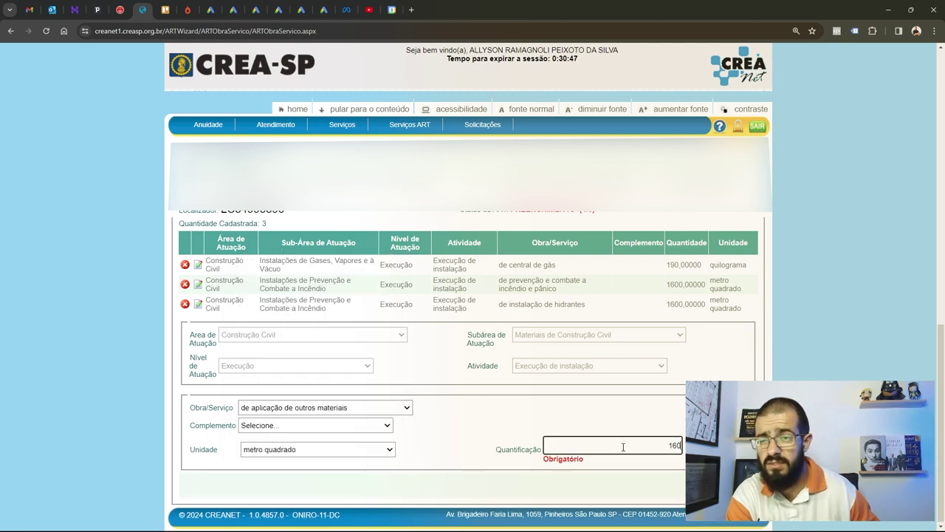
key("Tab")
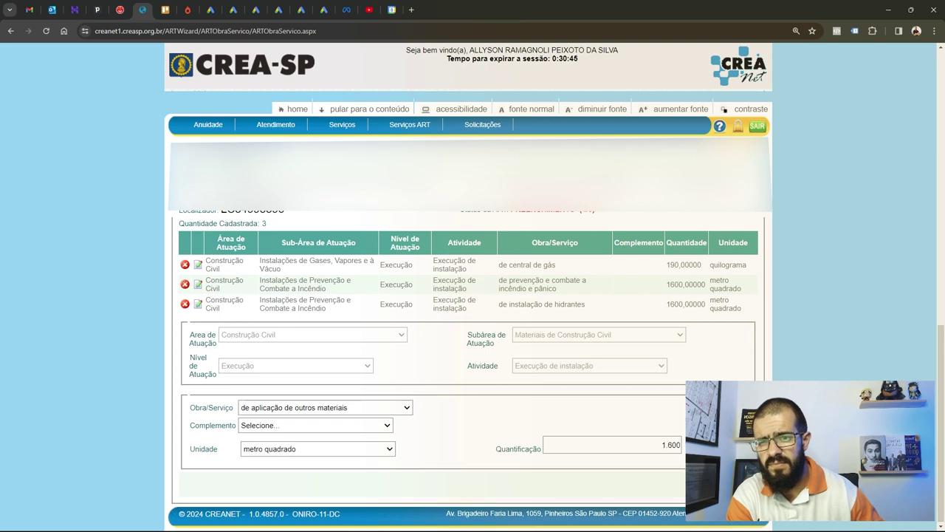
key("Return")
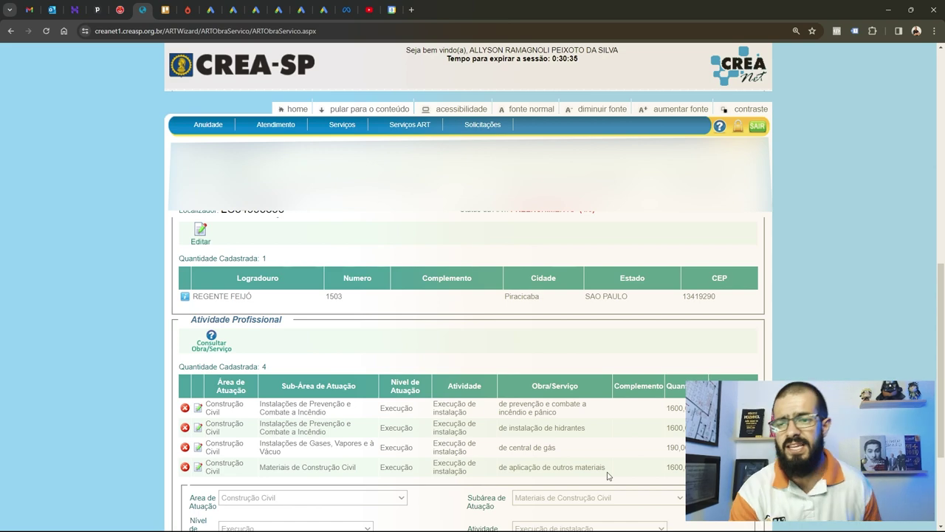
scroll(602, 455, "down", 2)
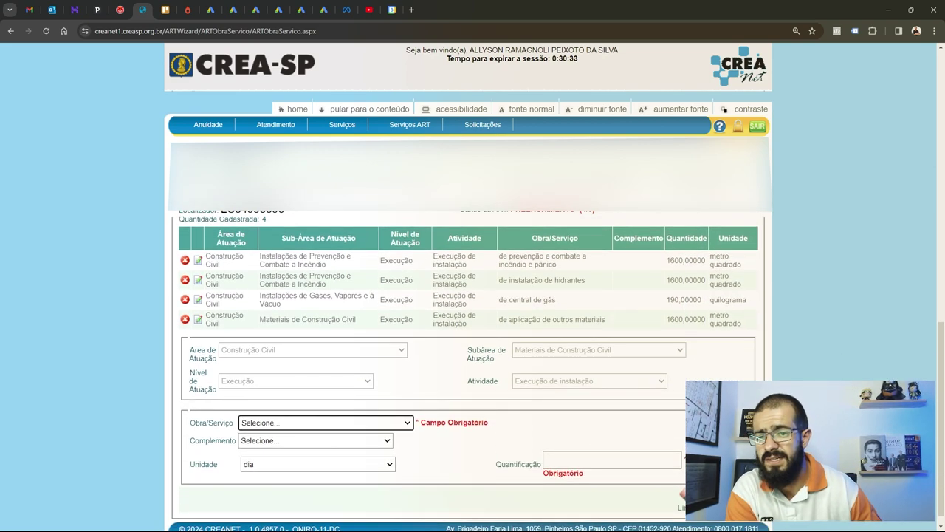
Choose area Sistemas de Proteção contra Incêndios e Catástrofes, subarea Sistemas de Detecção e Alarme, level Execução.
left_click(317, 412)
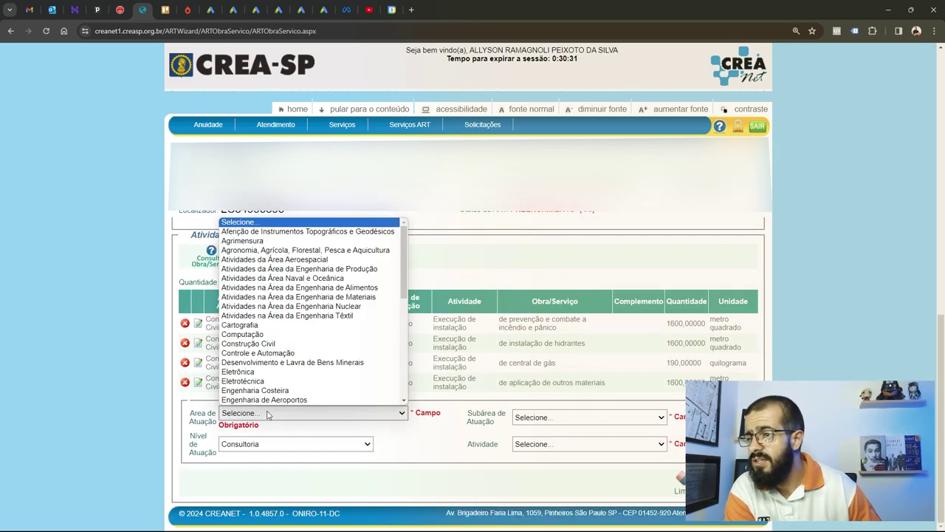
scroll(295, 333, "down", 5)
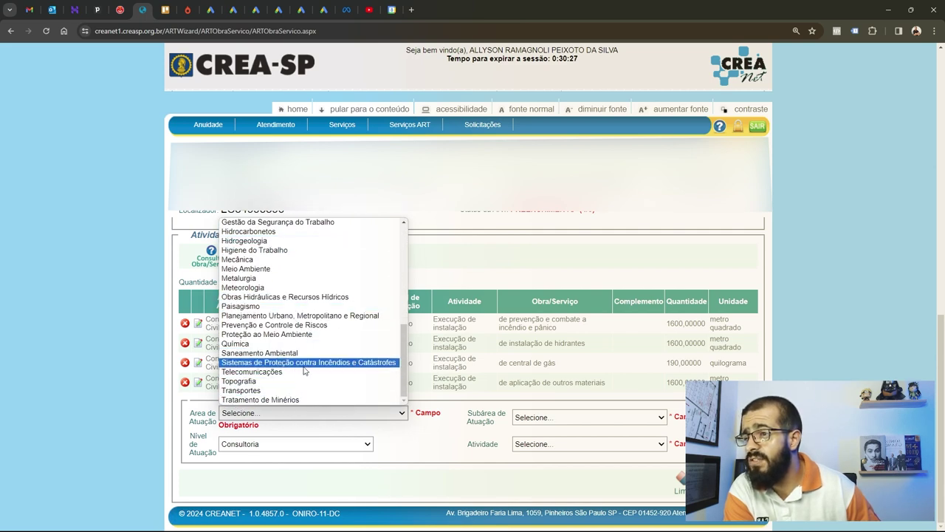
left_click(329, 363)
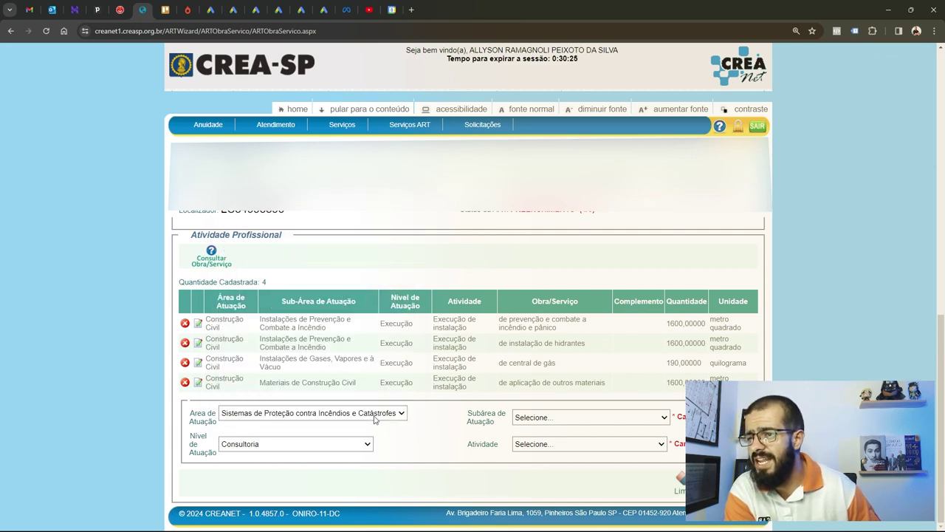
left_click(557, 418)
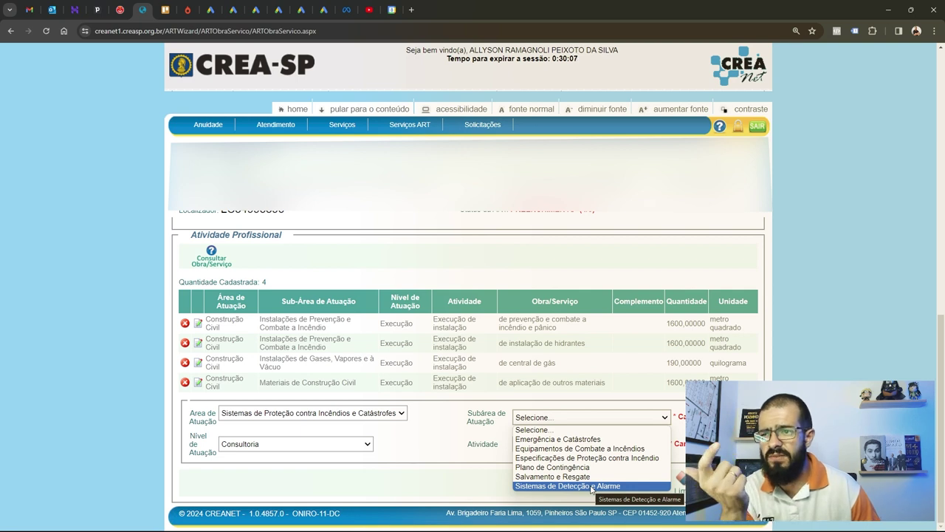
left_click(591, 487)
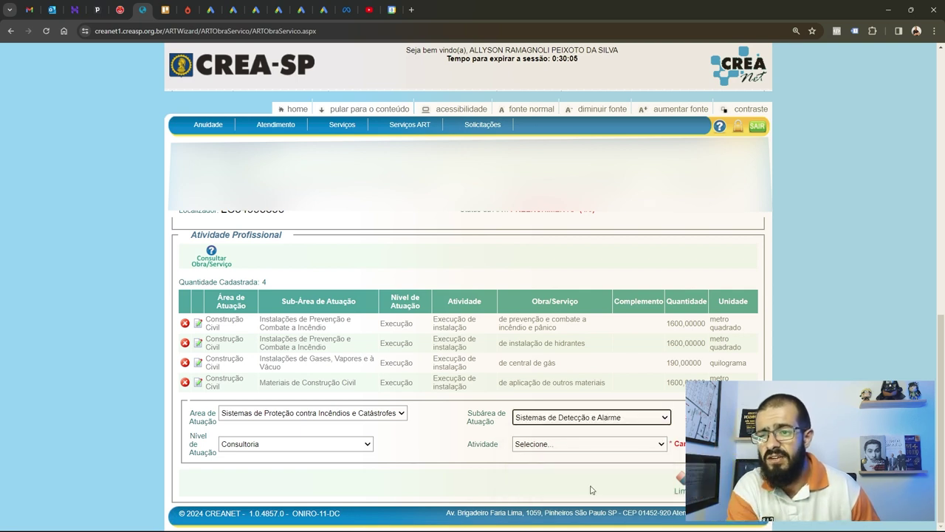
left_click(285, 446)
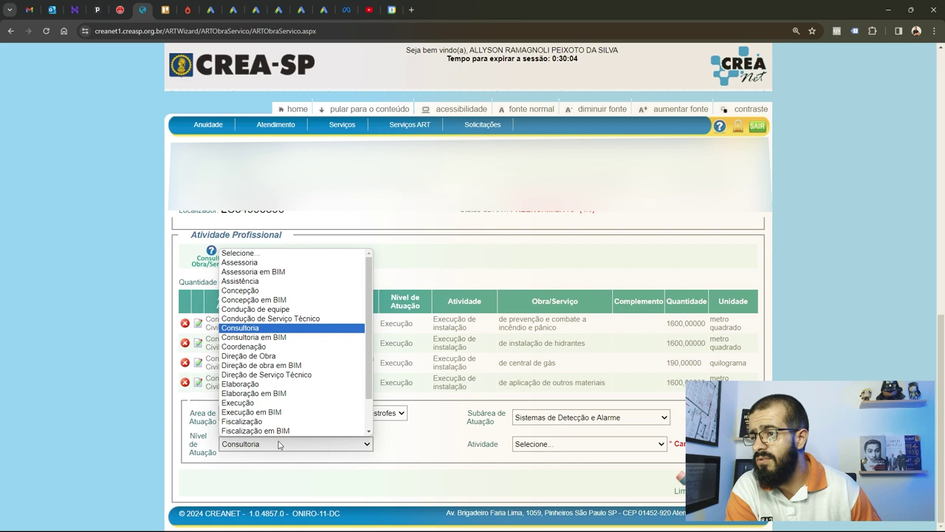
left_click(256, 403)
Set activity Execução de instalação and service 'de especificação de sistema de alarme de incêndio'.
left_click(551, 447)
scroll(561, 347, "down", 5)
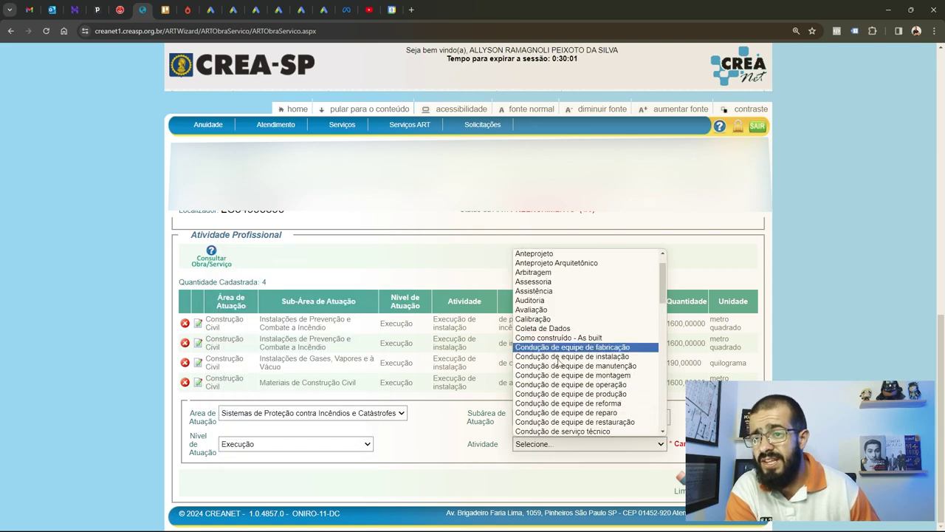
scroll(561, 347, "down", 3)
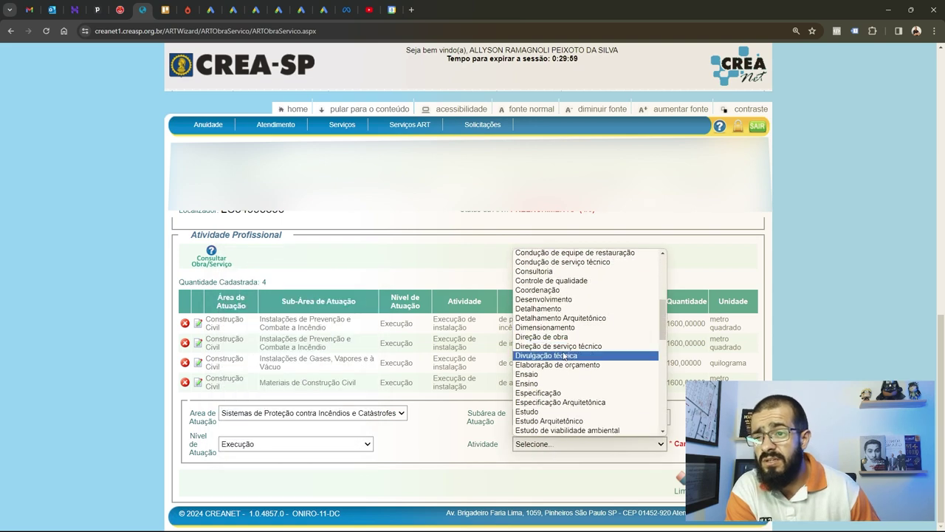
scroll(568, 325, "down", 3)
left_click(573, 368)
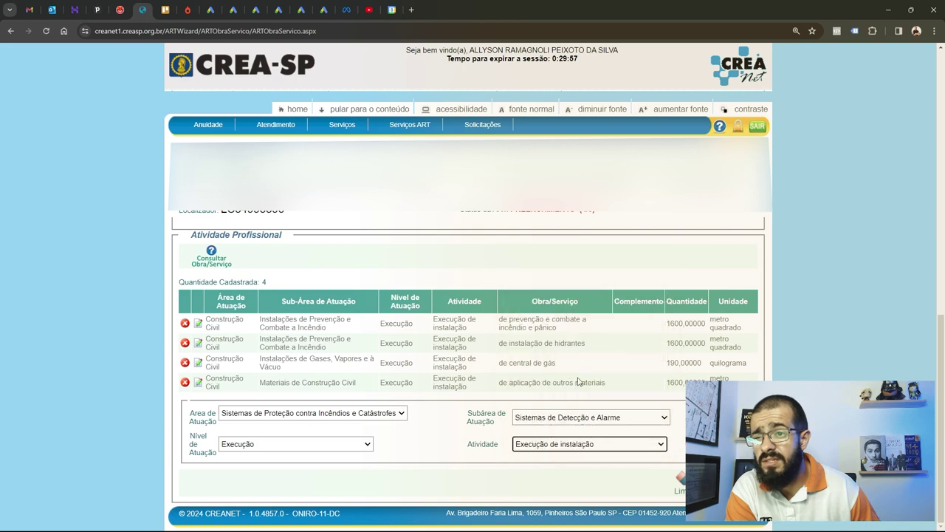
scroll(315, 411, "down", 1)
left_click(316, 407)
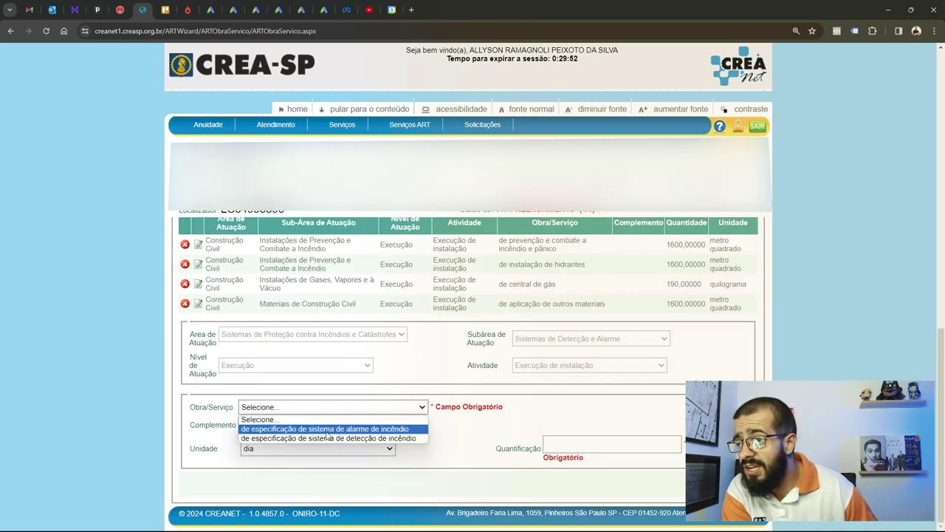
left_click(299, 429)
left_click(268, 425)
Add the alarm activity with unit metro quadrado and quantity 1600.
left_click(310, 449)
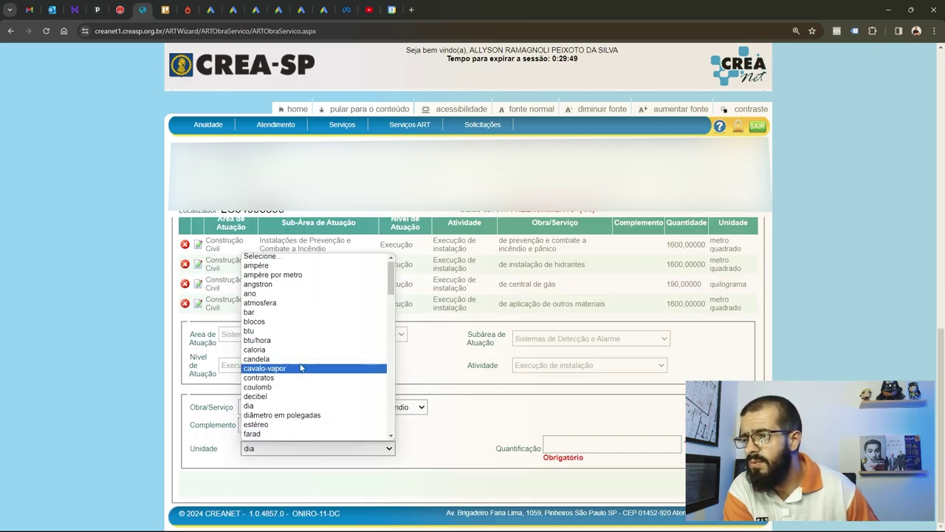
scroll(302, 362, "down", 5)
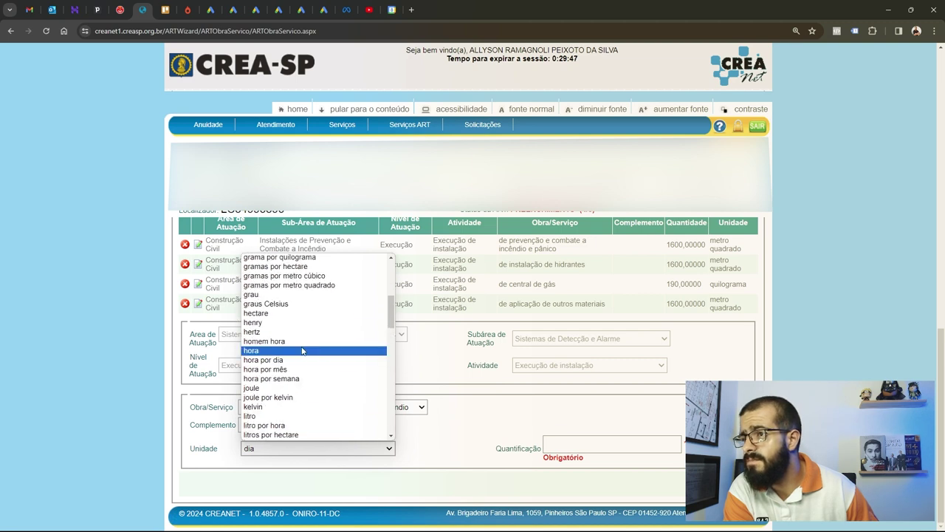
scroll(301, 350, "up", 3)
scroll(308, 329, "down", 8)
left_click(293, 376)
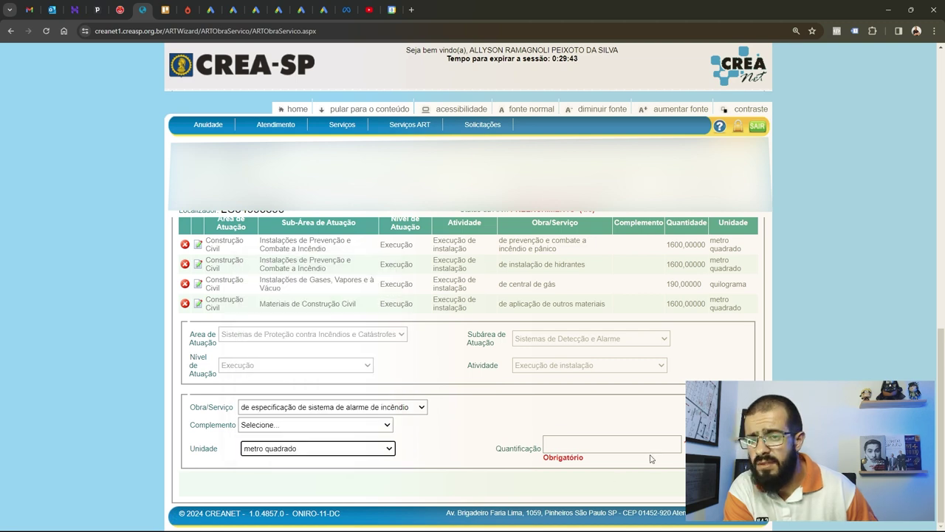
left_click(653, 450)
type("1600")
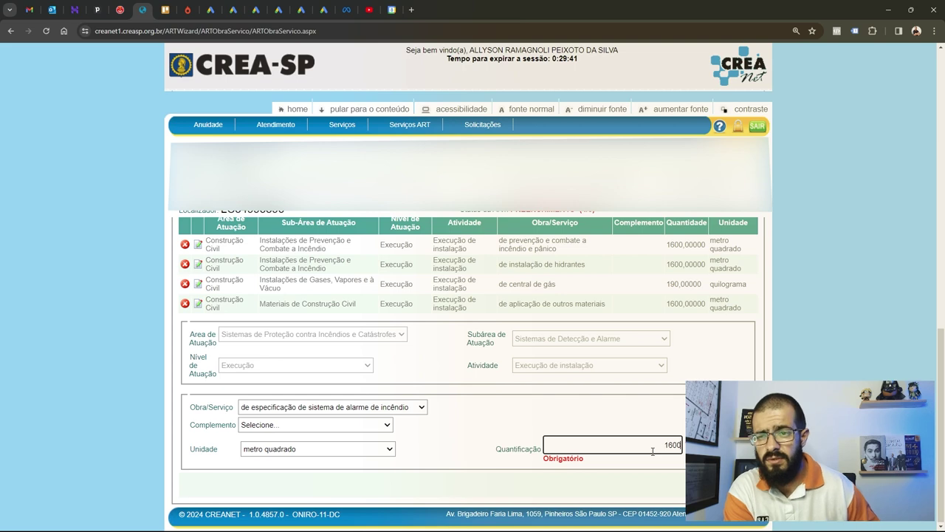
key("Return")
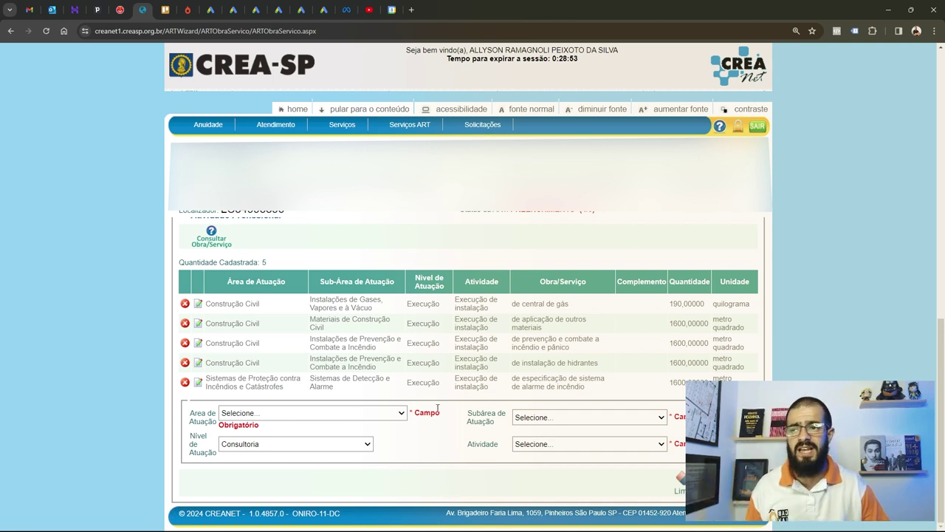
left_click(295, 413)
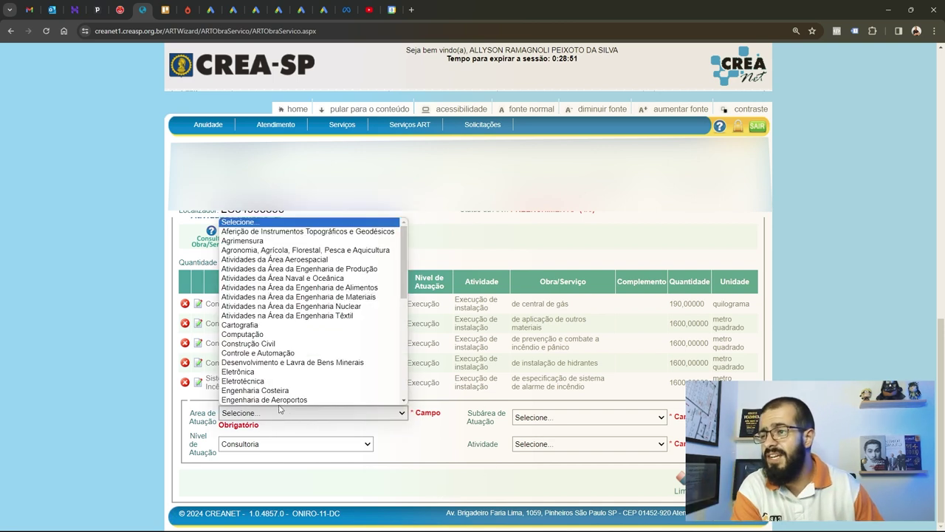
left_click(360, 476)
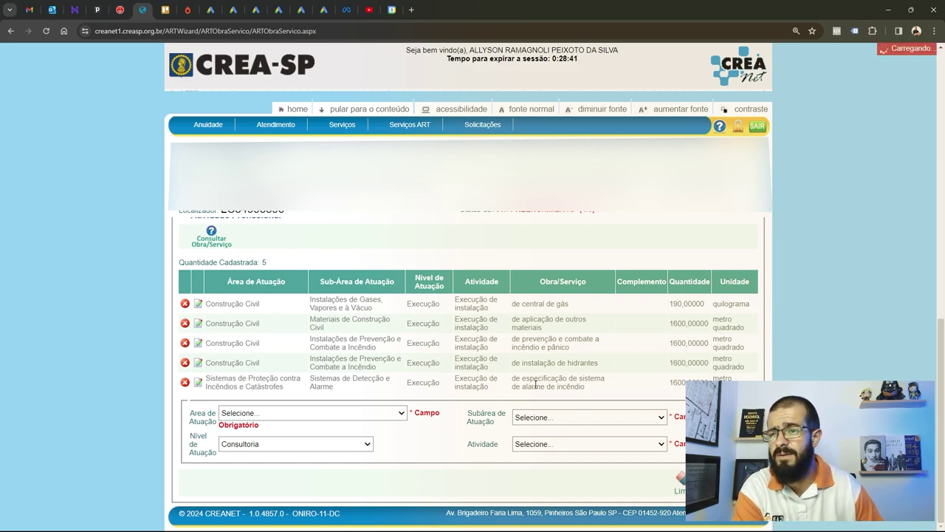
scroll(517, 377, "down", 5)
left_click(342, 338)
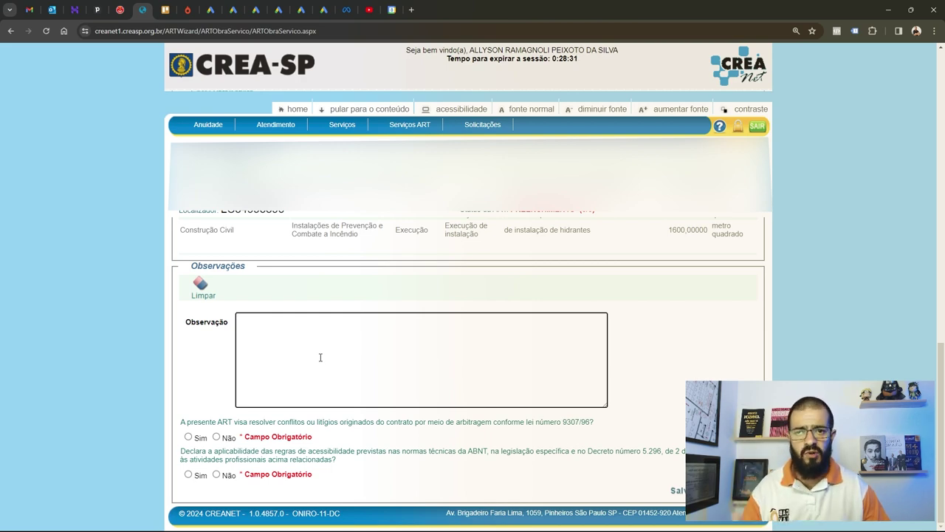
Copy the AVCB paragraph from the Word document into the Observação box.
key("alt+Tab")
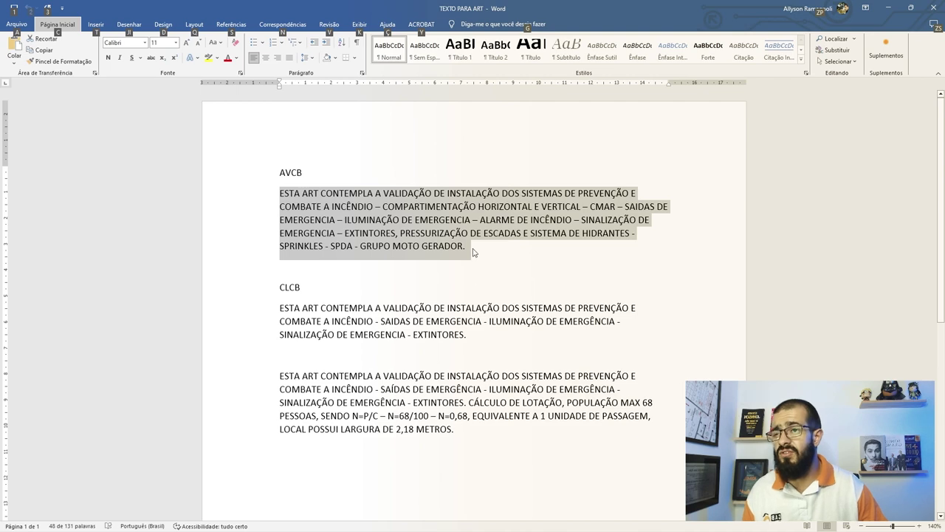
key("alt+Tab")
type("ESTA ART CONTEMPLA A VALIDAÇÃO DE INSTALAÇÃO DOS SISTEMAS DE PREVENÇÃO E COMBATE A INCÊNDIO – COMPARTIMENTAÇÃO HORIZONTAL E VERTICAL – CMAR – SAIDAS DE EMERGENCIA – ILUMINAÇÃO DE EMERGENCIA – ALARME DE INCÊNDIO – SINALIZAÇÃO DE EMERGENCIA – EXTINTORES, PRESSURIZAÇÃO DE ESCADAS E SISTEMA DE HIDRANTES - SPRINKLES - SPDA - GRUPO MOTO GERADOR.")
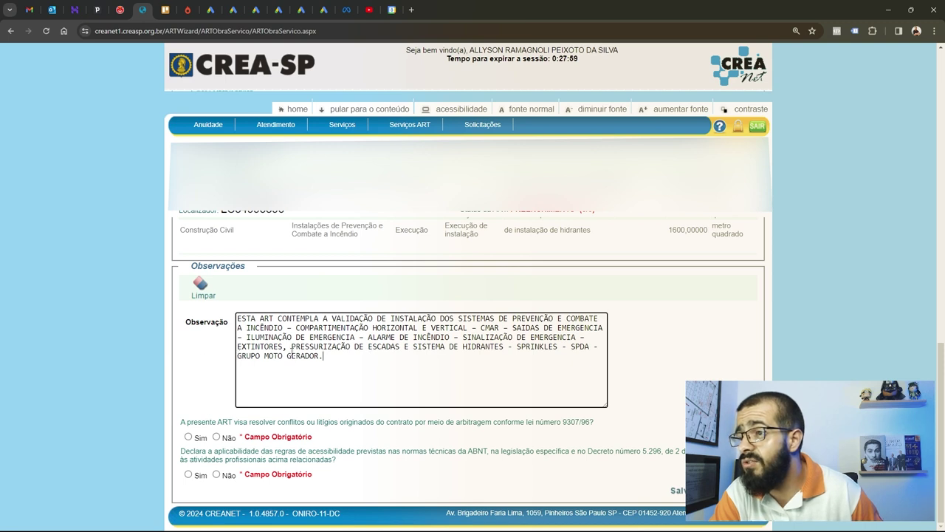
Remove stair pressurization, sprinklers, SPDA and generator items so the note ends at SISTEMA DE HIDRANTES.
left_click_drag(292, 346, 409, 348)
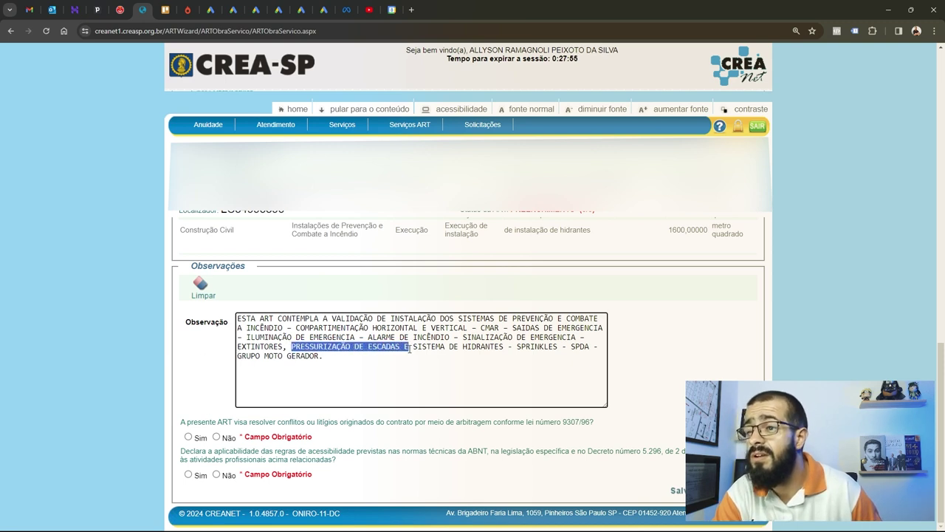
key("BackSpace")
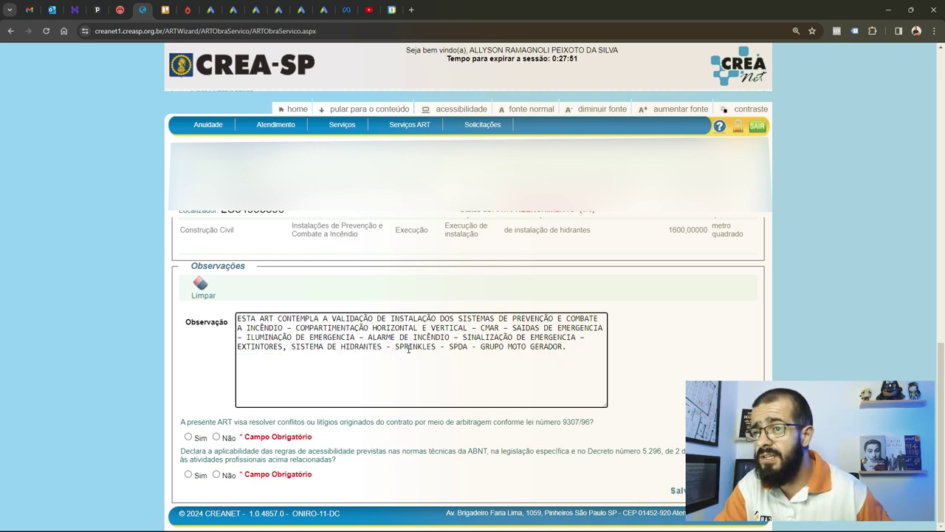
double_click(398, 347)
left_click_drag(448, 349, 573, 354)
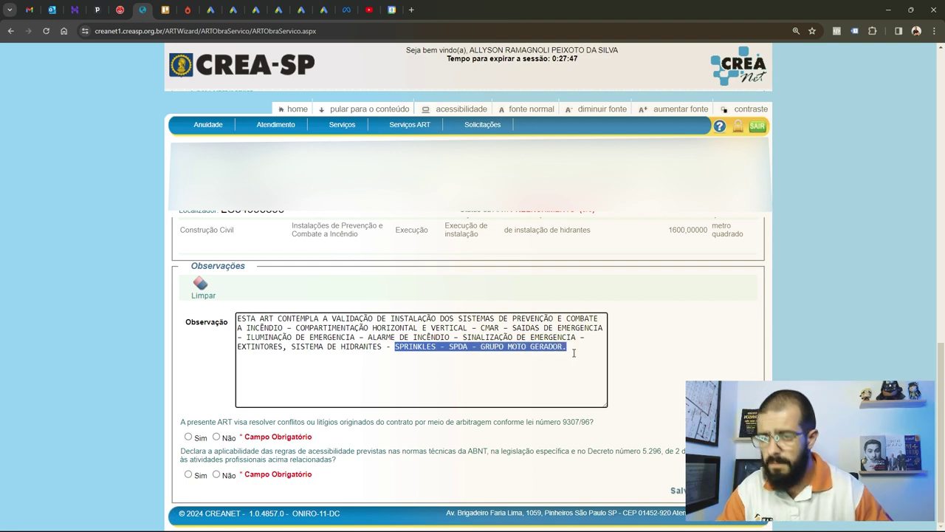
key("BackSpace")
key("BackSpace")
key("BackSpace")
key("BackSpace")
type(".")
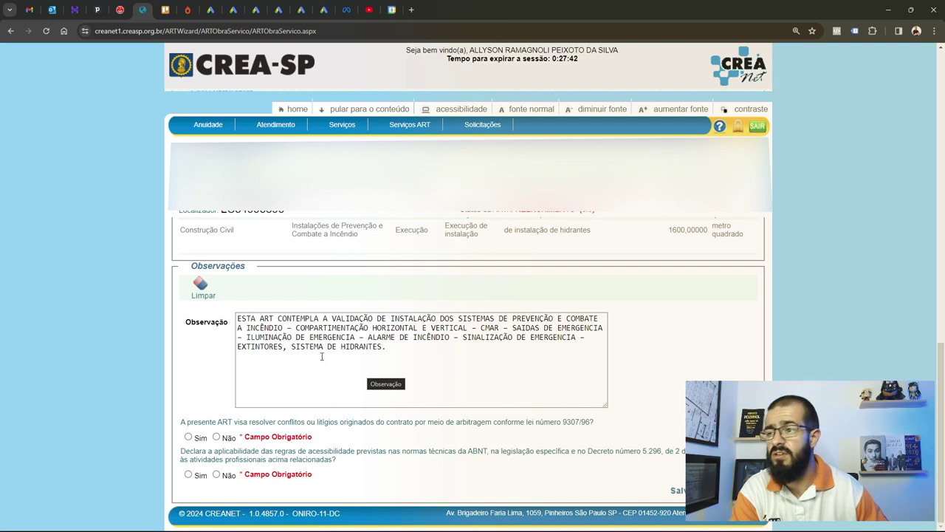
Answer Sim to the arbitration and accessibility questions and save the final data.
left_click(188, 436)
left_click(188, 473)
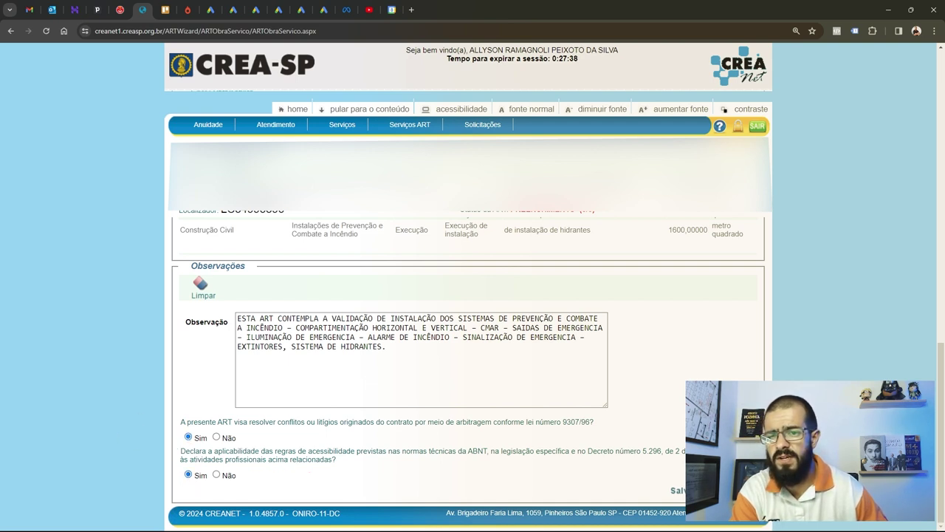
left_click(679, 491)
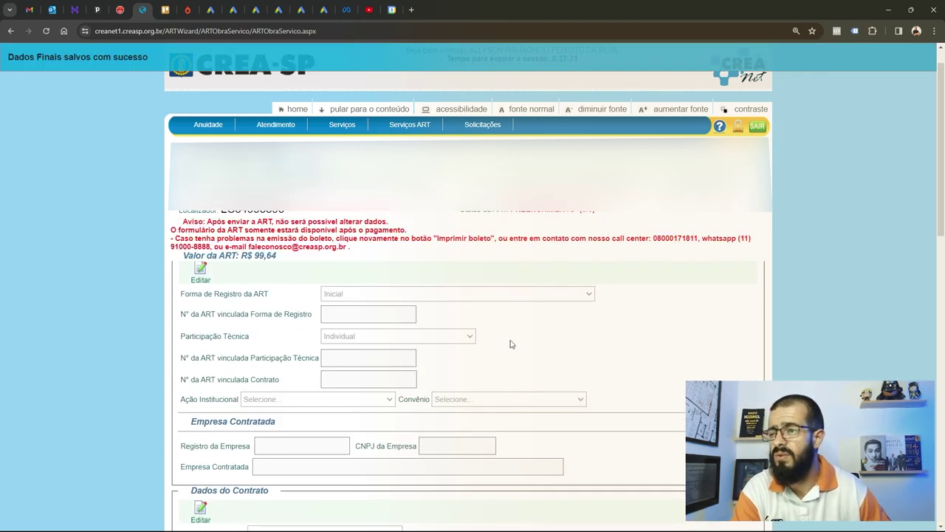
Review the saved ART and highlight its Valor da ART of R$ 99,64.
scroll(299, 344, "down", 6)
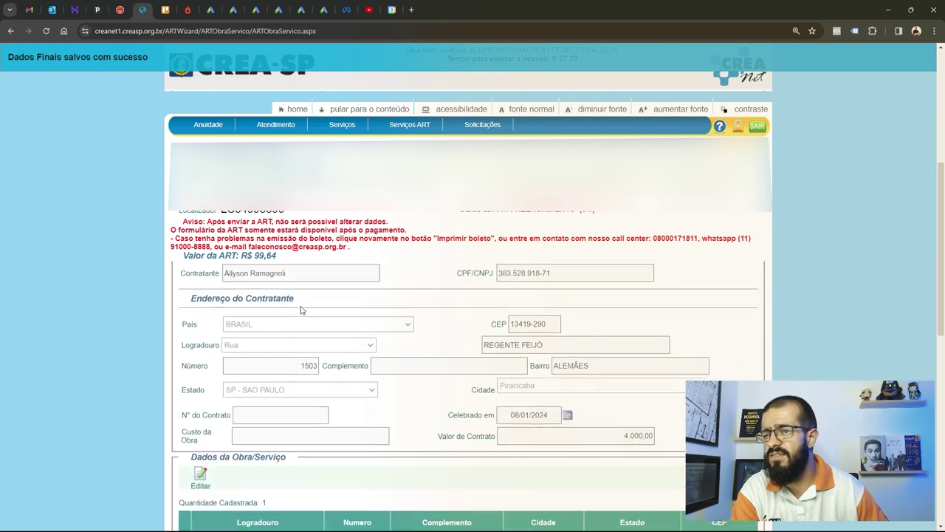
scroll(301, 307, "down", 4)
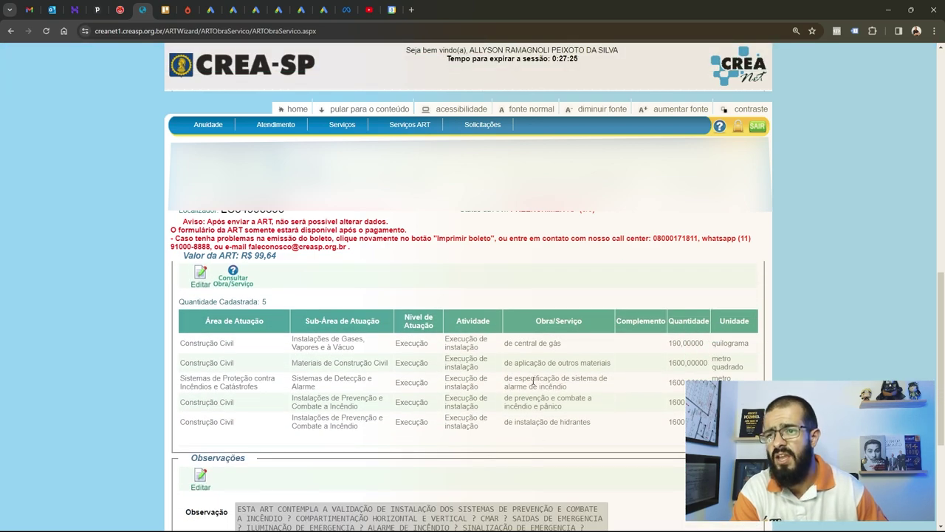
scroll(500, 345, "down", 2)
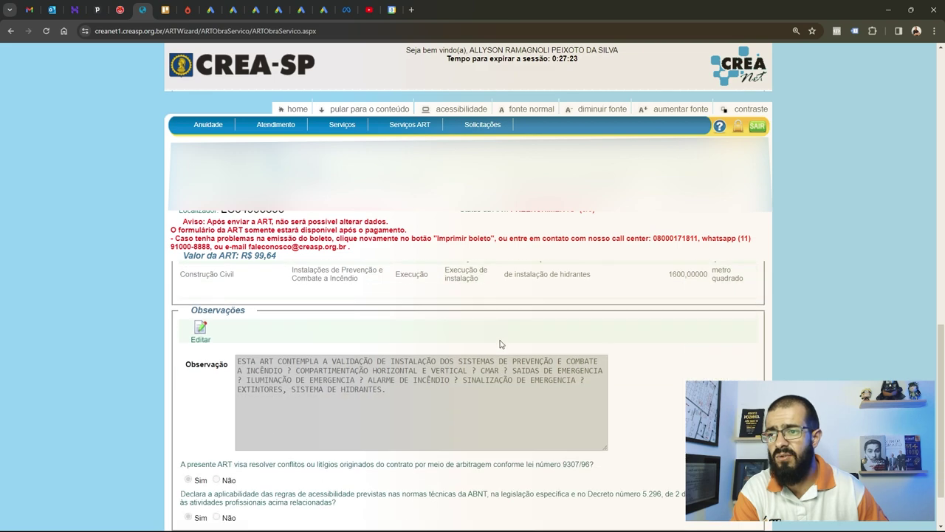
scroll(500, 344, "up", 1)
scroll(415, 382, "down", 2)
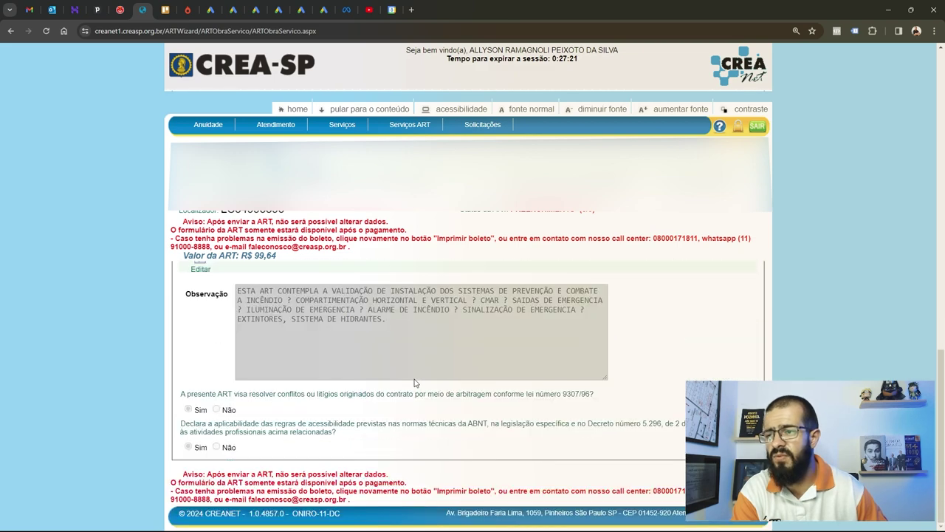
scroll(414, 383, "up", 6)
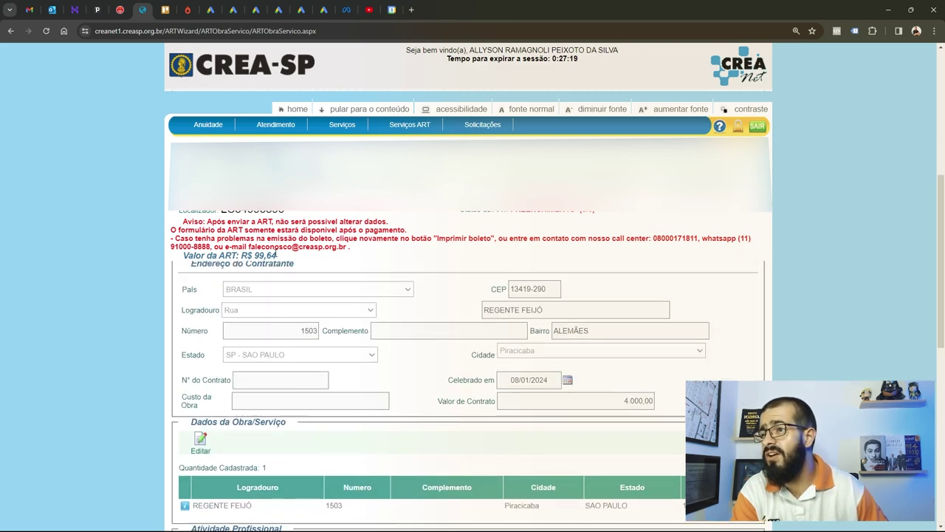
left_click_drag(277, 254, 246, 256)
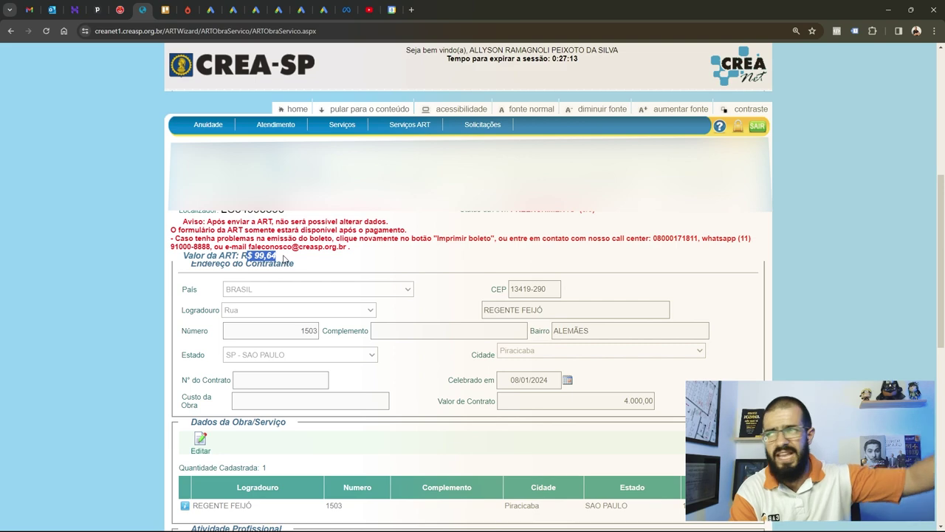
left_click(79, 299)
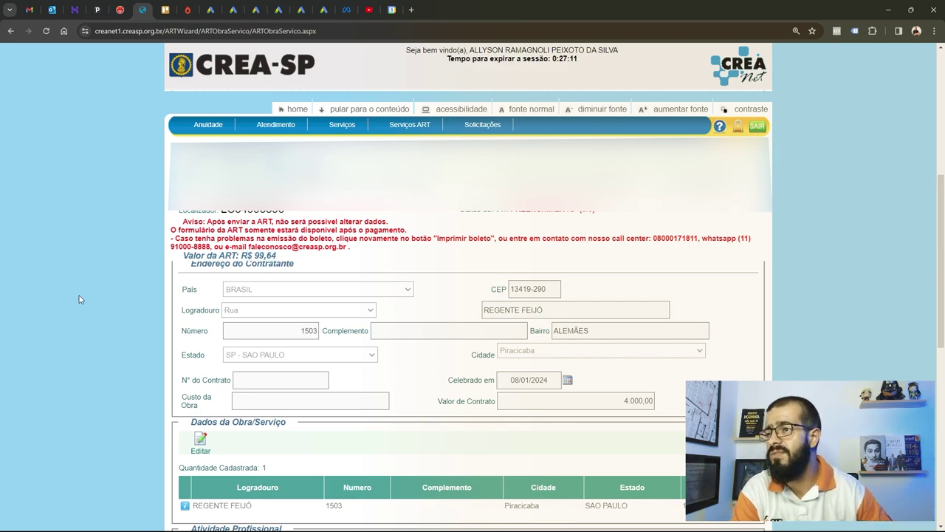
scroll(352, 382, "up", 5)
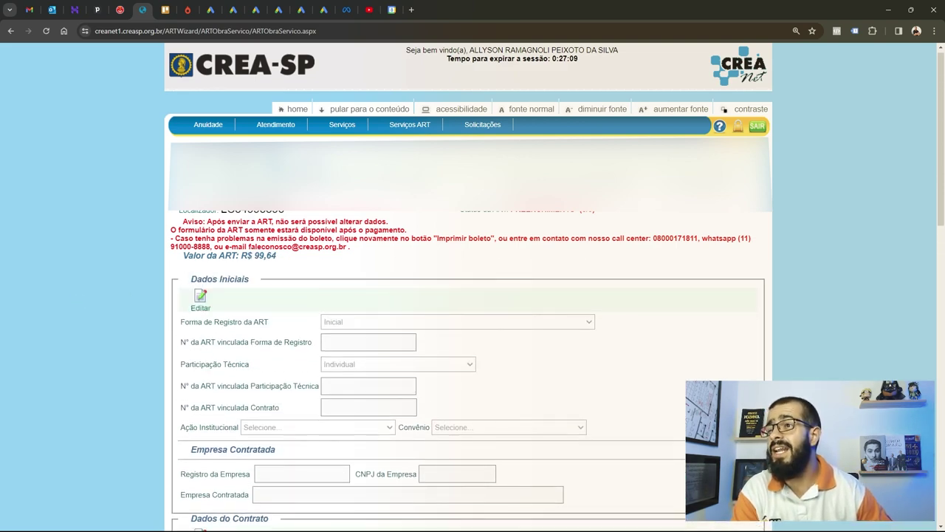